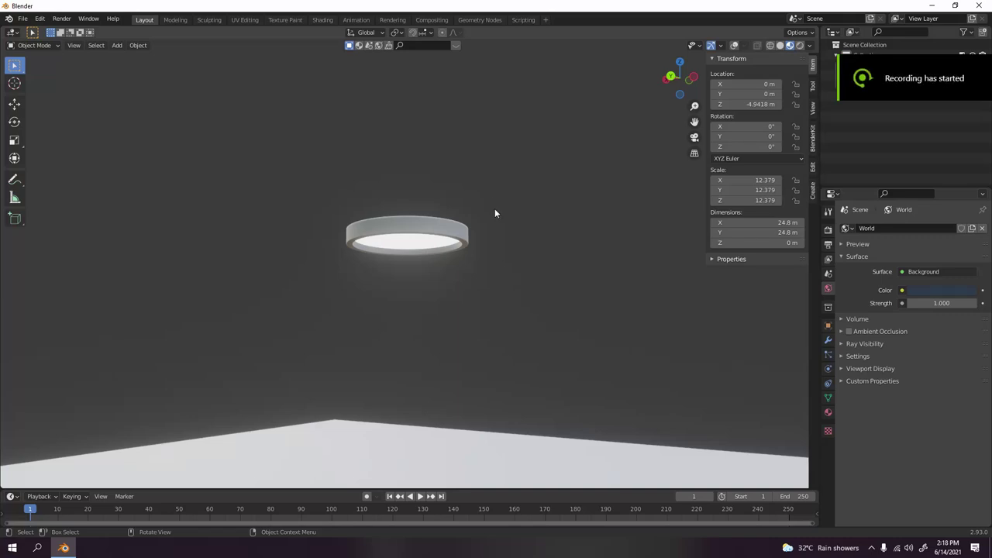
Orbit and zoom around the finished downlight, selecting the ring and the floor plane
{"action": "mouse_move", "coordinate": [495, 213]}
{"action": "middle_mouse_down"}
{"action": "mouse_move", "coordinate": [483, 237]}
{"action": "mouse_move", "coordinate": [508, 263]}
{"action": "mouse_move", "coordinate": [499, 246]}
{"action": "mouse_move", "coordinate": [452, 268]}
{"action": "mouse_move", "coordinate": [379, 261]}
{"action": "mouse_move", "coordinate": [470, 259]}
{"action": "mouse_move", "coordinate": [474, 271]}
{"action": "mouse_move", "coordinate": [477, 221]}
{"action": "middle_mouse_up"}
{"action": "scroll", "coordinate": [477, 221], "scroll_direction": "up", "scroll_amount": 3}
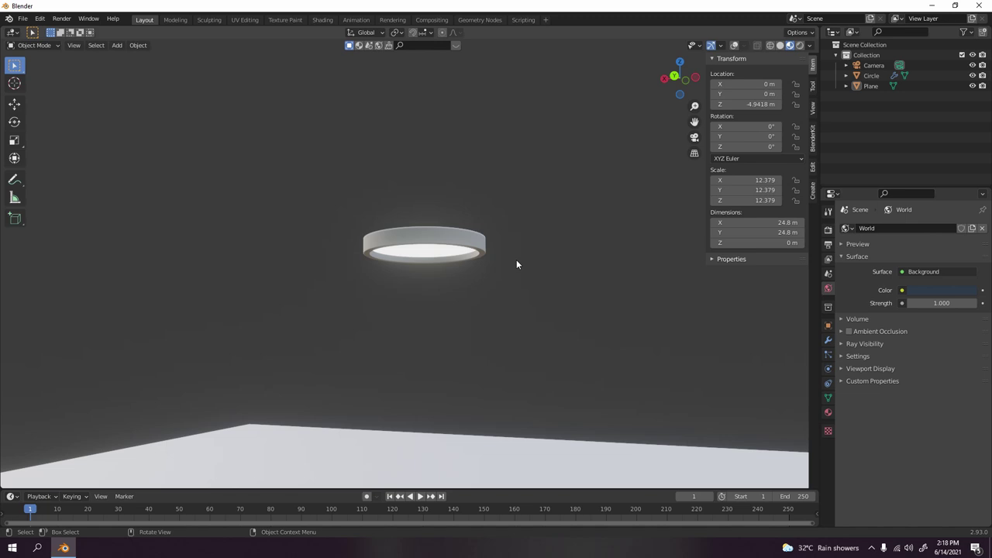
{"action": "left_click", "coordinate": [465, 249]}
{"action": "middle_click_drag", "start_coordinate": [430, 300], "coordinate": [425, 247]}
{"action": "left_click", "coordinate": [335, 411]}
Reselect the ring, hide the sidebar and bring up the new-file template list
{"action": "left_click", "coordinate": [426, 246]}
{"action": "scroll", "coordinate": [426, 246], "scroll_direction": "up", "scroll_amount": 3}
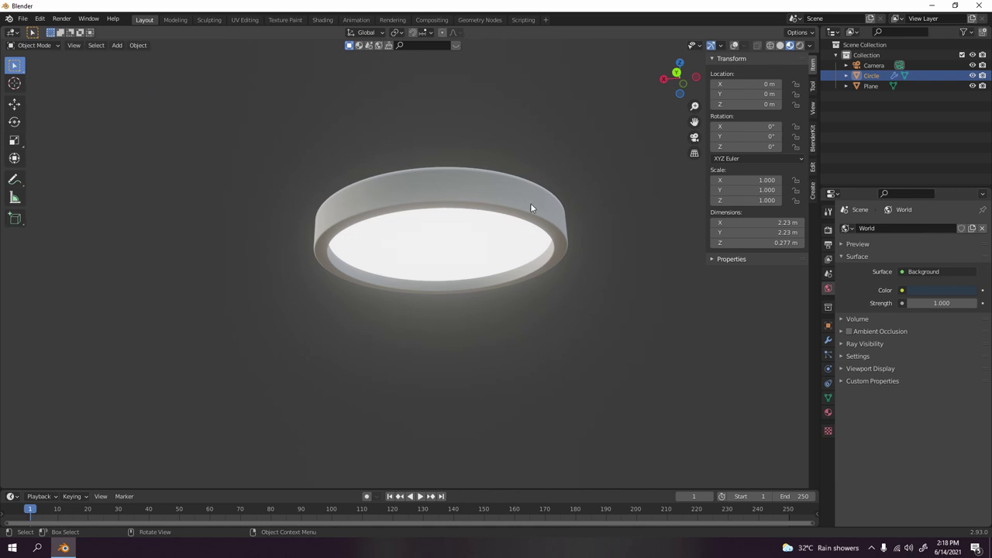
{"action": "key", "text": "n"}
{"action": "key", "text": "ctrl+n"}
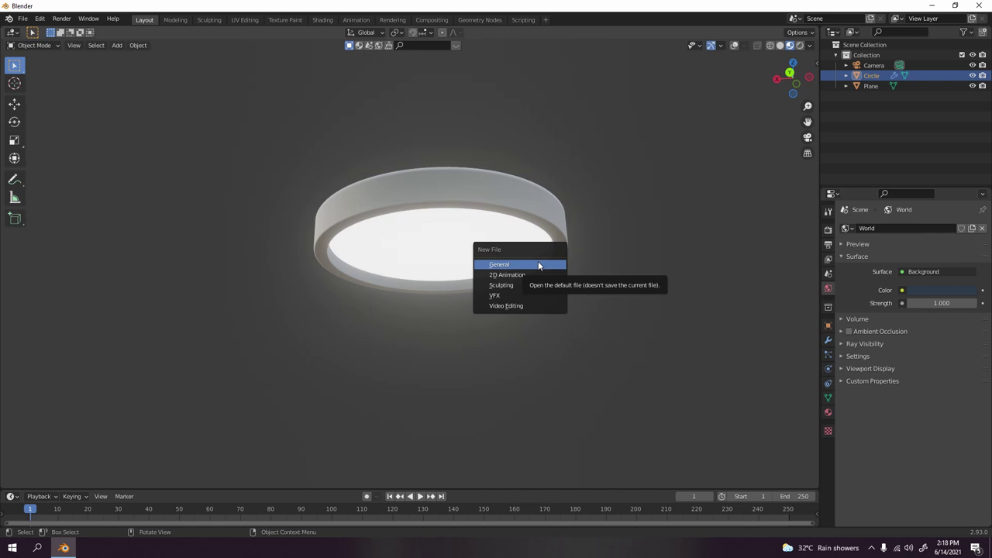
Start a new General file, discarding the current scene without saving
{"action": "left_click", "coordinate": [538, 265]}
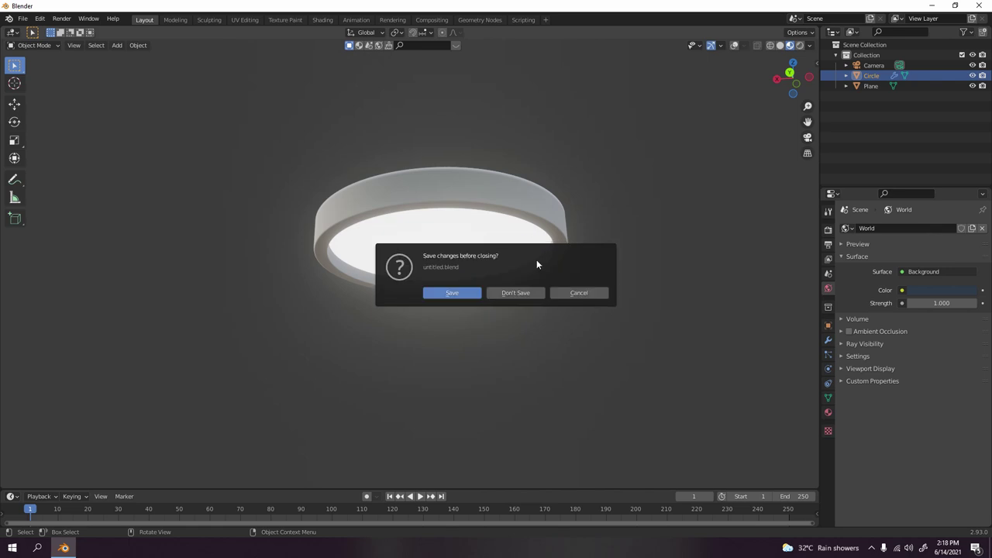
{"action": "left_click", "coordinate": [508, 293]}
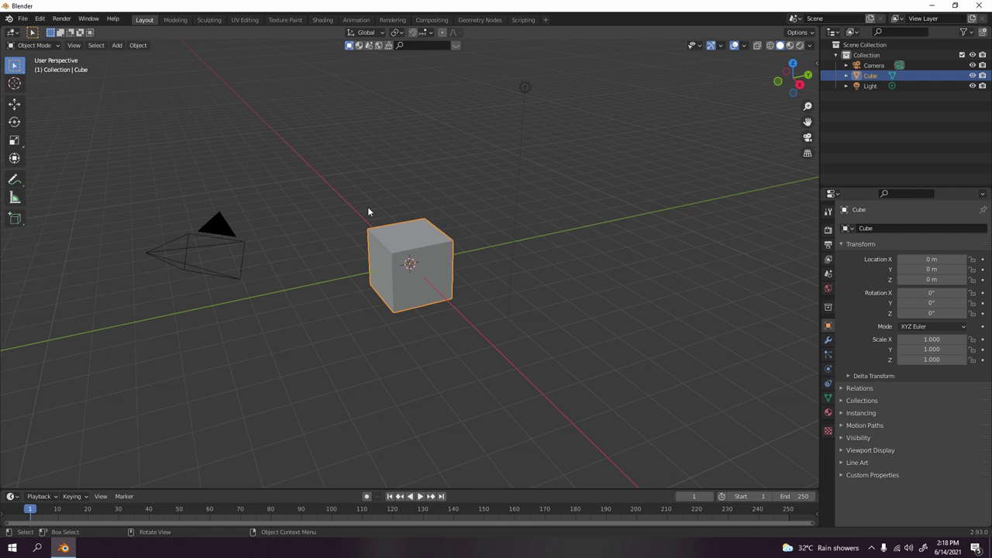
{"action": "key", "text": "n"}
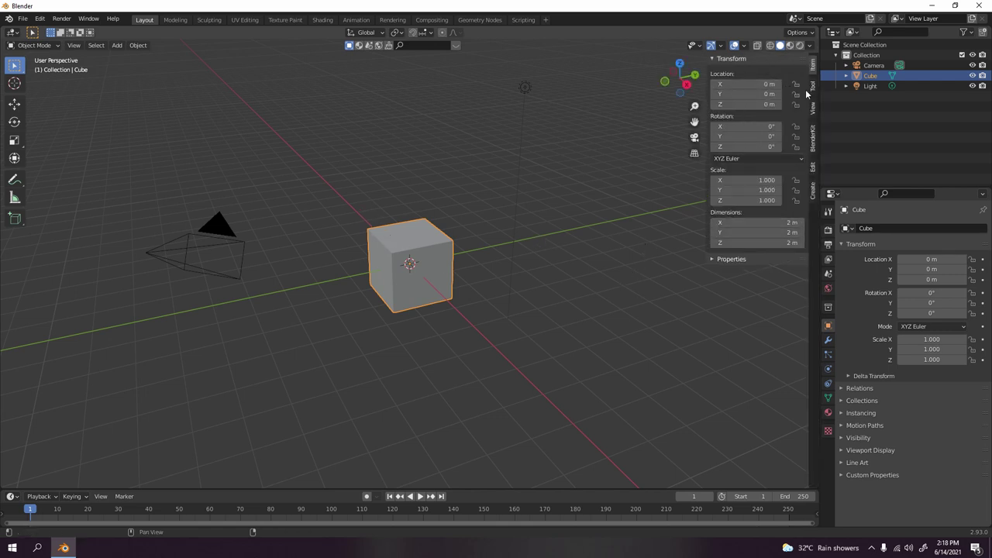
{"action": "key", "text": "n"}
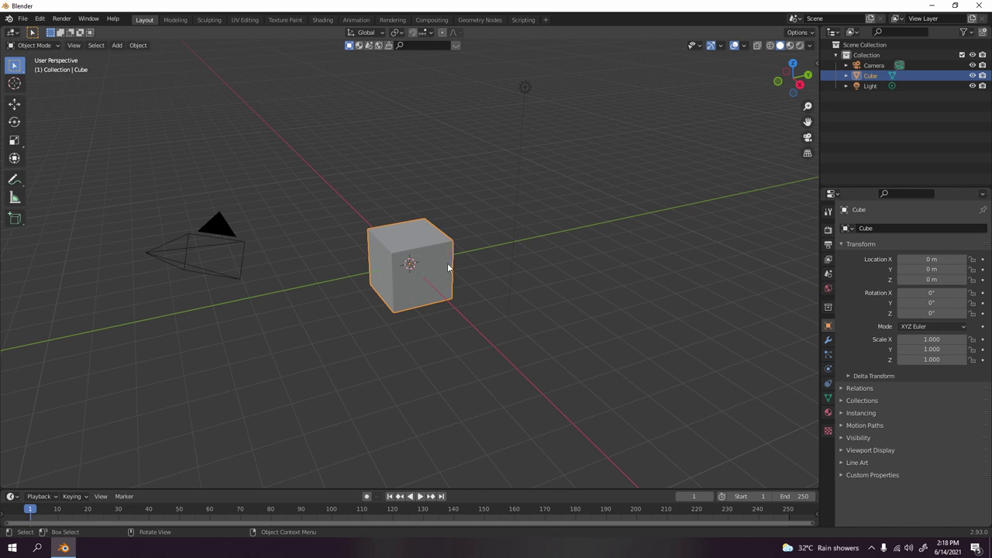
Box-select the default cube, camera and light and delete them
{"action": "left_click", "coordinate": [422, 193]}
{"action": "scroll", "coordinate": [348, 186], "scroll_direction": "down", "scroll_amount": 5}
{"action": "left_click_drag", "start_coordinate": [269, 178], "coordinate": [605, 369]}
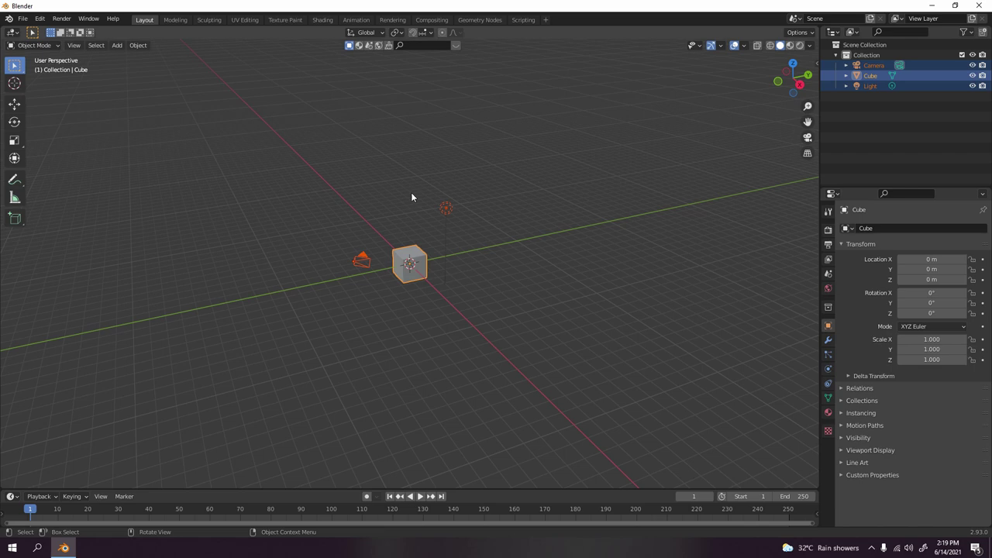
{"action": "key", "text": "Delete"}
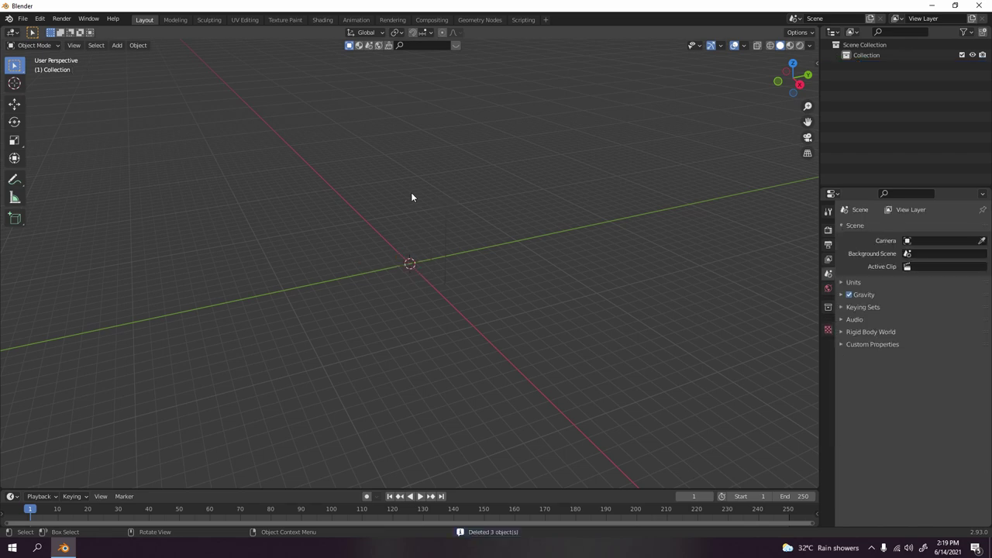
In front orthographic view, add a circle mesh at the origin
{"action": "key", "text": "KP_1"}
{"action": "key", "text": "shift+a"}
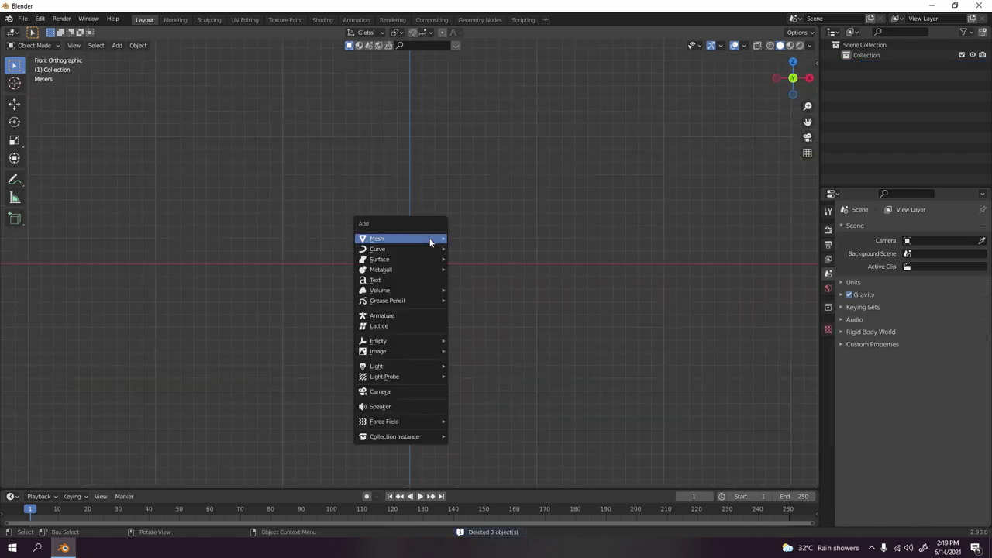
{"action": "mouse_move", "coordinate": [429, 238]}
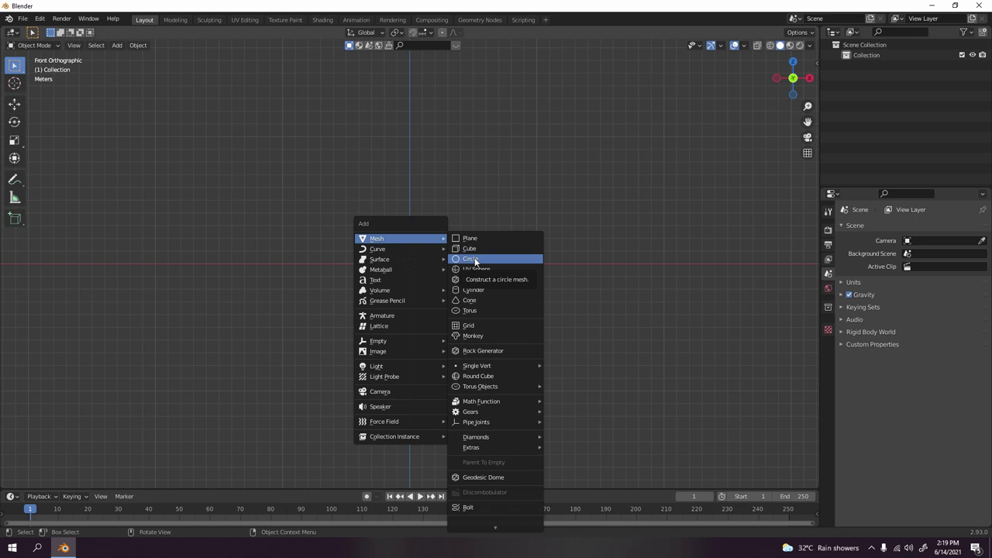
{"action": "left_click", "coordinate": [475, 259]}
{"action": "scroll", "coordinate": [475, 259], "scroll_direction": "up", "scroll_amount": 10}
Extrude the circle's edge loop about 0.1 m upward into a thin ring wall
{"action": "key", "text": "Tab"}
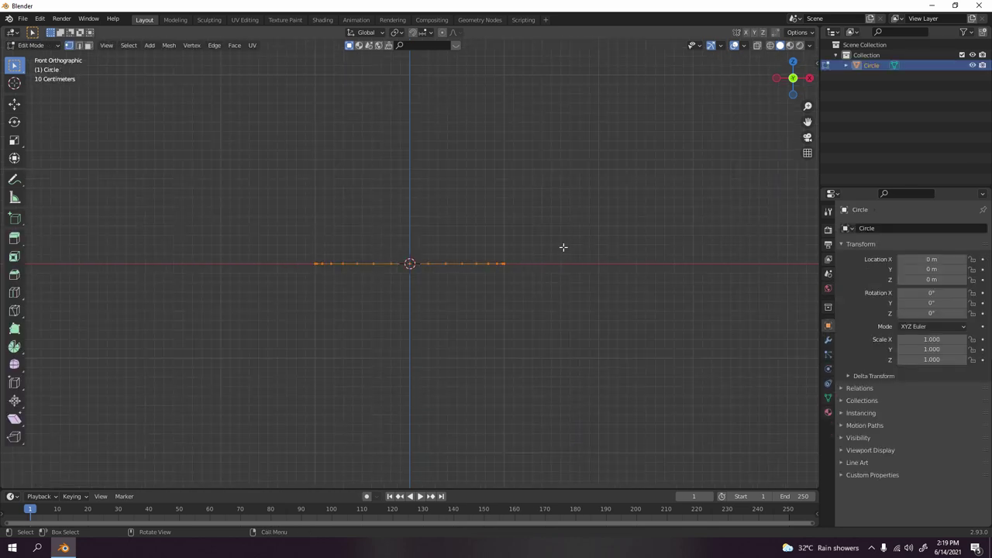
{"action": "scroll", "coordinate": [563, 248], "scroll_direction": "up", "scroll_amount": 2}
{"action": "middle_click_drag", "start_coordinate": [562, 248], "coordinate": [562, 270], "text": "shift"}
{"action": "scroll", "coordinate": [558, 271], "scroll_direction": "up", "scroll_amount": 2}
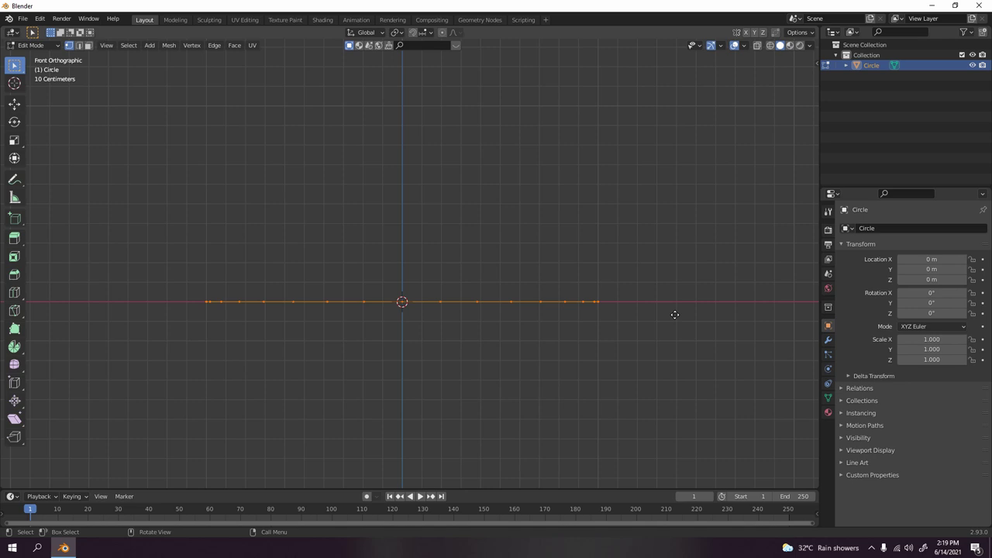
{"action": "key", "text": "e"}
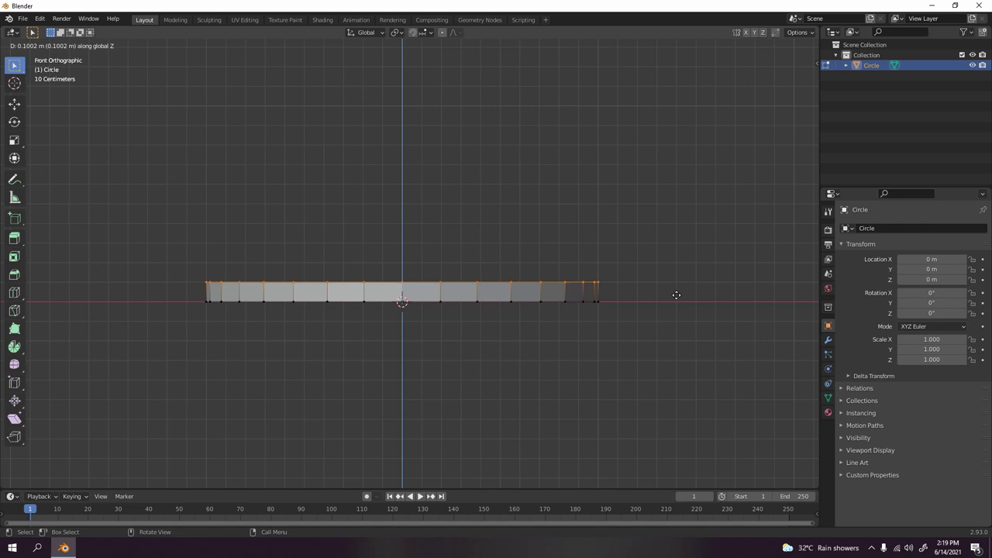
{"action": "left_click", "coordinate": [675, 294]}
{"action": "middle_click_drag", "start_coordinate": [620, 266], "coordinate": [552, 271]}
{"action": "scroll", "coordinate": [653, 327], "scroll_direction": "down", "scroll_amount": 2}
{"action": "scroll", "coordinate": [600, 269], "scroll_direction": "up", "scroll_amount": 3}
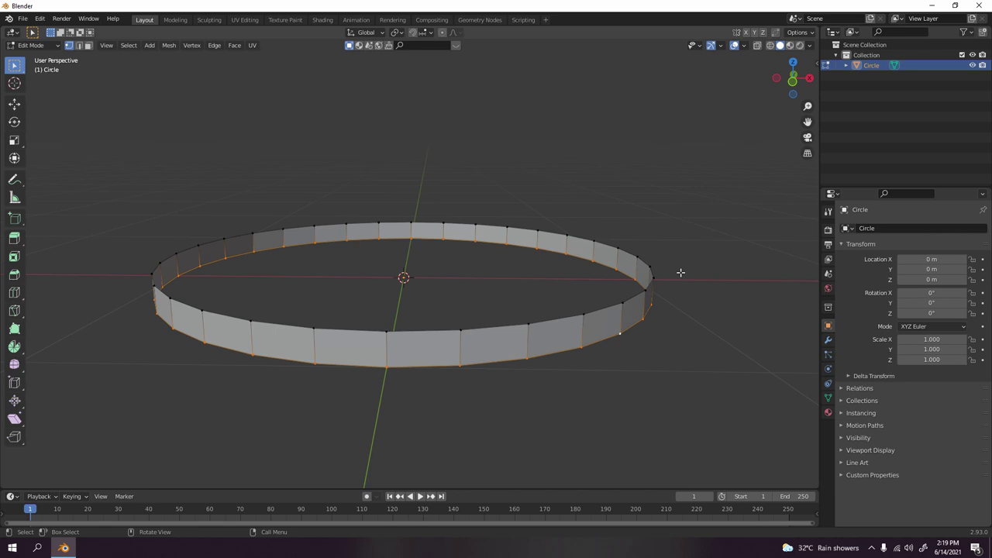
{"action": "middle_click_drag", "start_coordinate": [680, 273], "coordinate": [668, 250]}
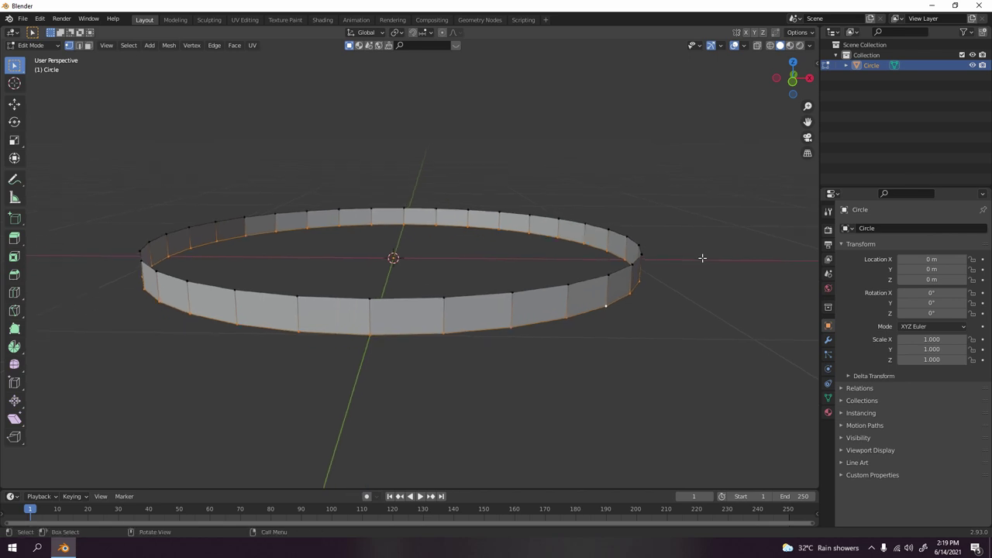
Scale the ring's bottom edge loop outward into a flared lip
{"action": "key", "text": "s"}
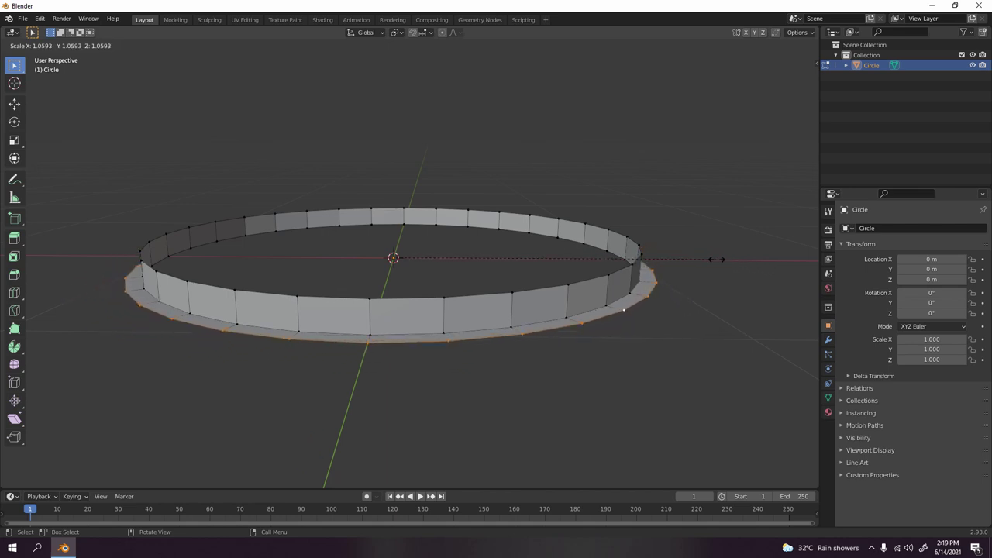
{"action": "left_click", "coordinate": [726, 268]}
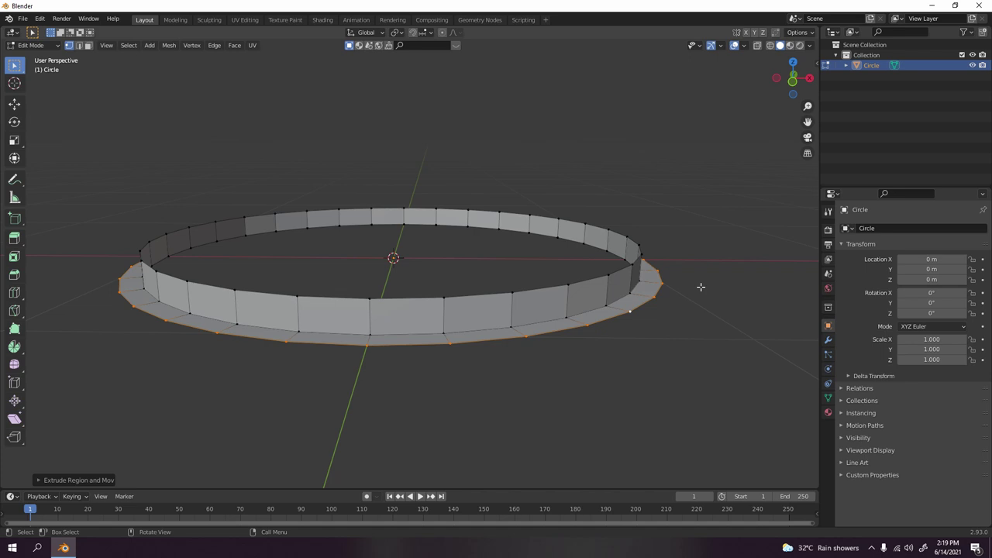
{"action": "scroll", "coordinate": [682, 267], "scroll_direction": "down", "scroll_amount": 2}
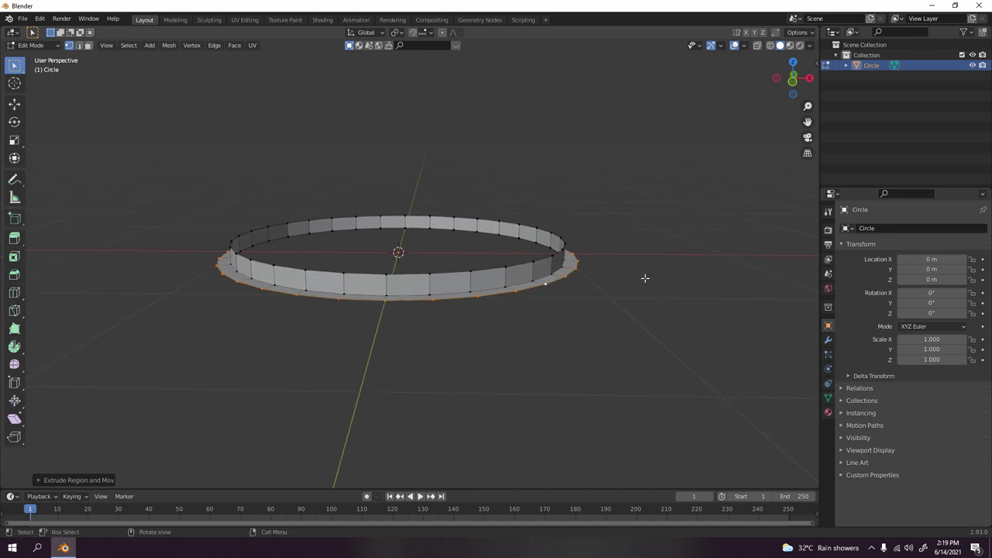
Extrude the outer loop straight up about 0.2 m and select a wall edge loop
{"action": "key", "text": "e"}
{"action": "key", "text": "z"}
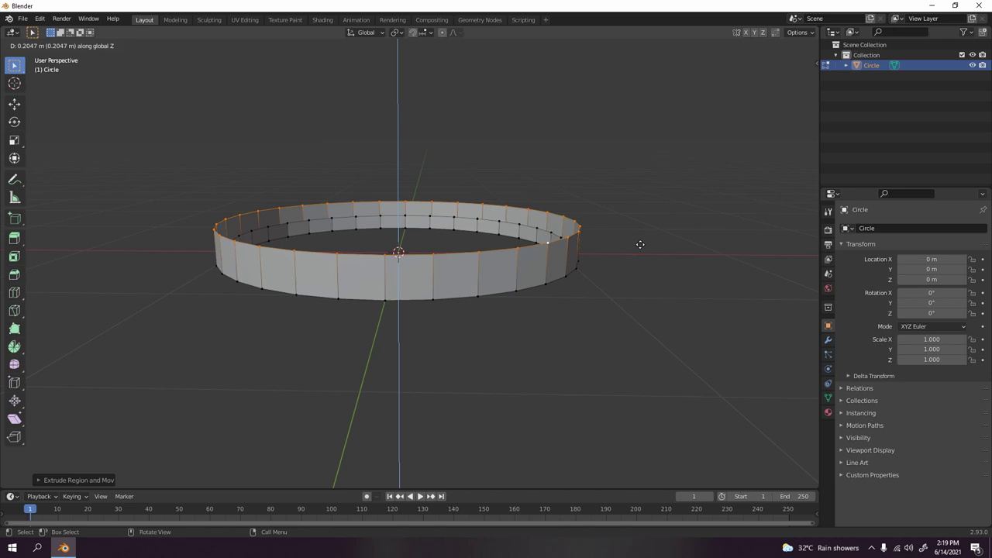
{"action": "left_click", "coordinate": [640, 244]}
{"action": "middle_click_drag", "start_coordinate": [648, 249], "coordinate": [480, 220]}
{"action": "left_click", "coordinate": [498, 267], "text": "alt"}
{"action": "scroll", "coordinate": [517, 274], "scroll_direction": "up", "scroll_amount": 3}
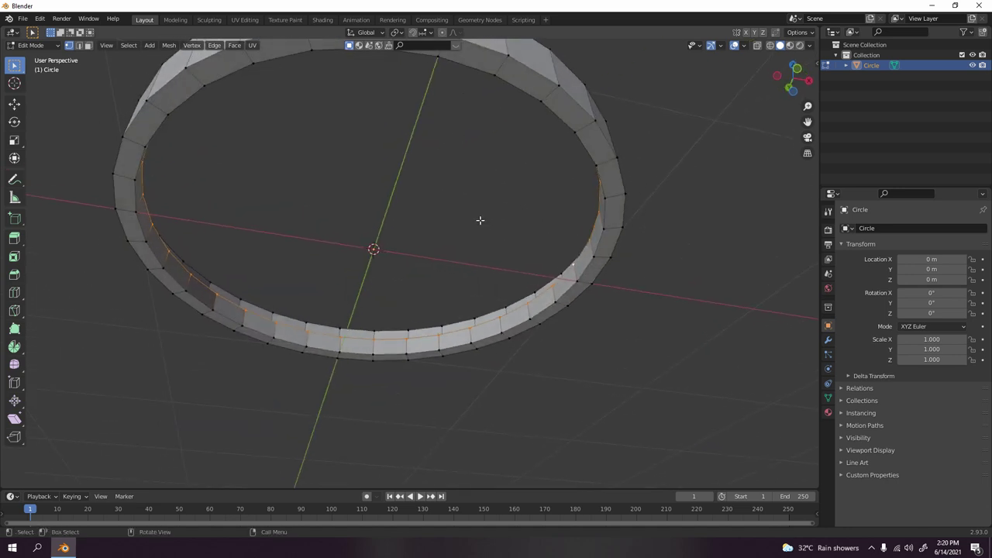
Fill the selected edge loops with faces to cap the ring's opening
{"action": "key", "text": "f"}
{"action": "key", "text": "Tab"}
{"action": "left_click", "coordinate": [680, 260]}
{"action": "middle_click_drag", "start_coordinate": [680, 261], "coordinate": [556, 251]}
{"action": "key", "text": "Tab"}
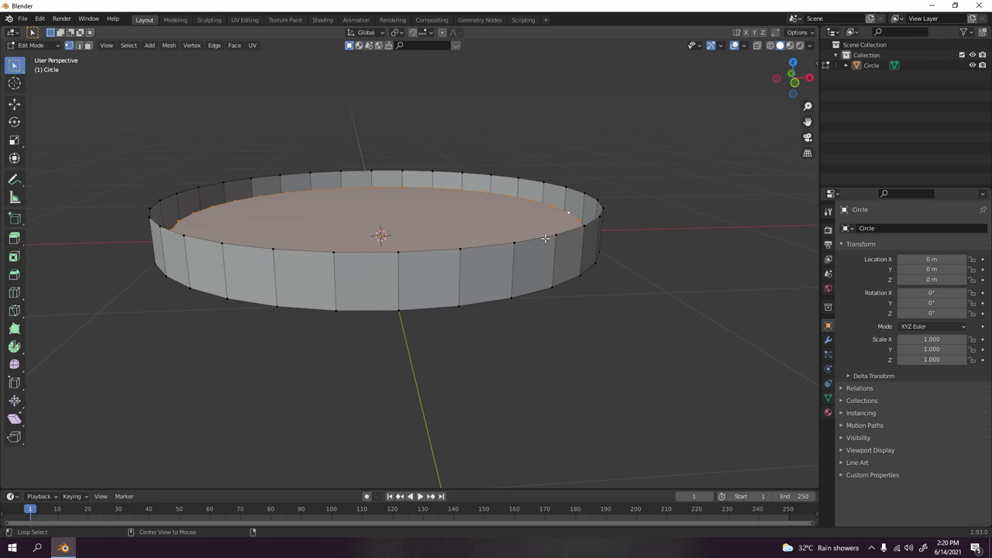
{"action": "left_click", "coordinate": [545, 238], "text": "alt"}
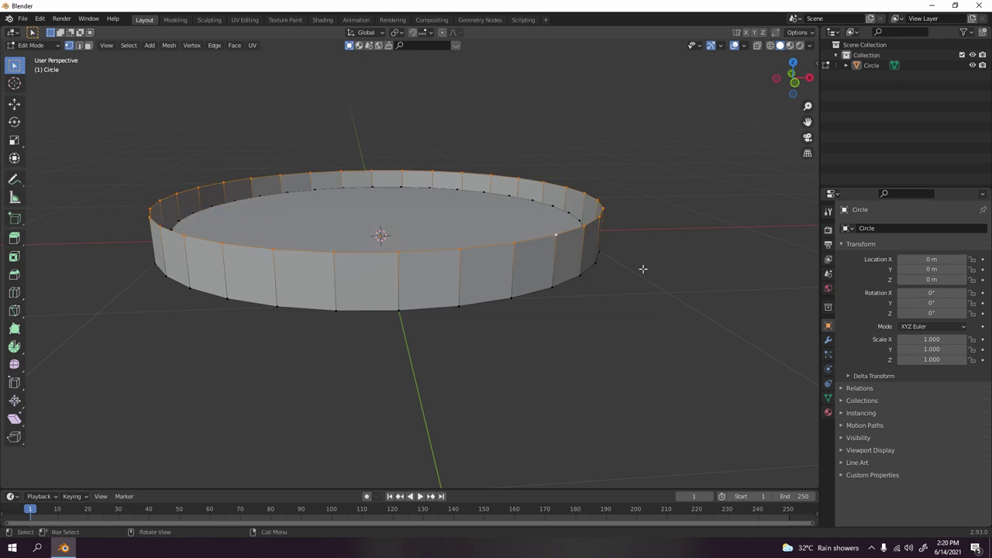
{"action": "key", "text": "f"}
{"action": "key", "text": "Tab"}
Select all the ring's geometry and merge by distance, removing 0 vertices
{"action": "mouse_move", "coordinate": [661, 230]}
{"action": "middle_mouse_down"}
{"action": "mouse_move", "coordinate": [606, 169]}
{"action": "mouse_move", "coordinate": [626, 172]}
{"action": "mouse_move", "coordinate": [647, 207]}
{"action": "mouse_move", "coordinate": [642, 232]}
{"action": "middle_mouse_up"}
{"action": "key", "text": "Tab"}
{"action": "key", "text": "a"}
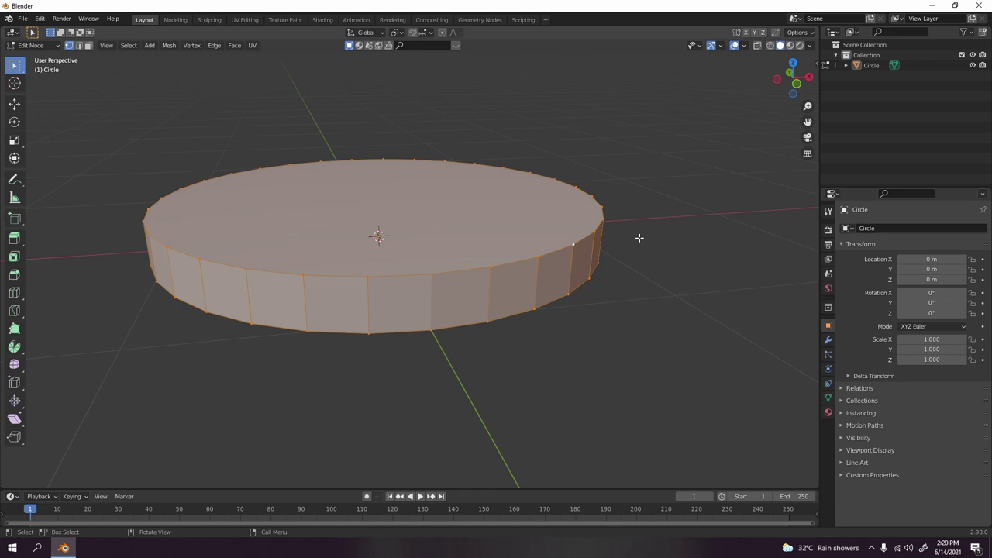
{"action": "key", "text": "m"}
{"action": "left_click", "coordinate": [635, 239]}
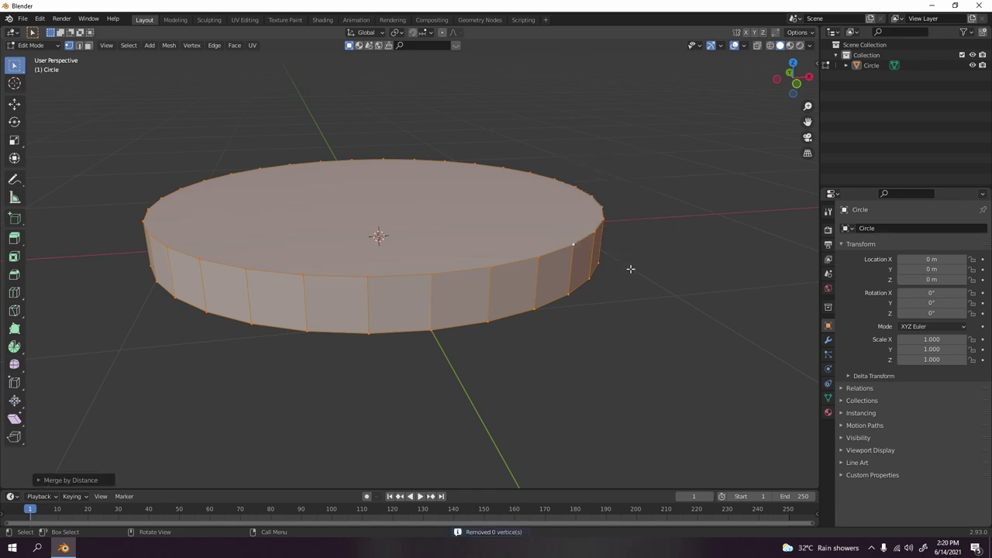
{"action": "key", "text": "Tab"}
{"action": "key", "text": "Tab"}
{"action": "key", "text": "Tab"}
{"action": "middle_click_drag", "start_coordinate": [616, 334], "coordinate": [589, 294]}
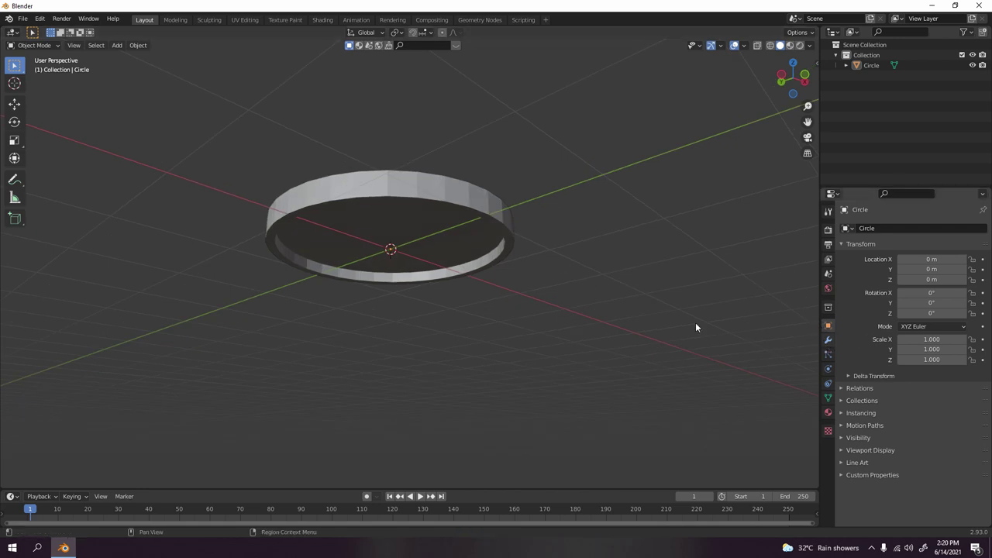
Add a Bevel modifier to the ring with 3 segments
{"action": "left_click", "coordinate": [828, 339]}
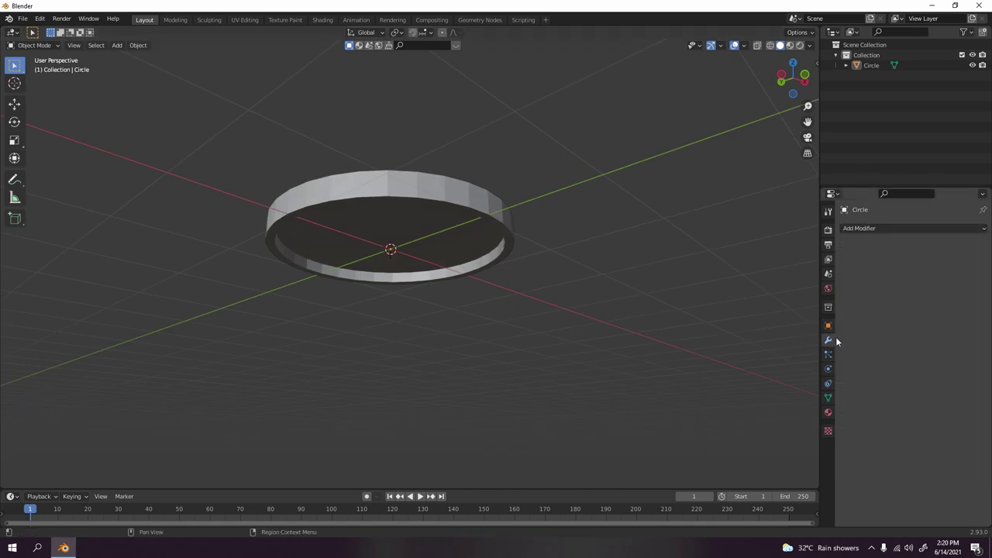
{"action": "left_click", "coordinate": [877, 228]}
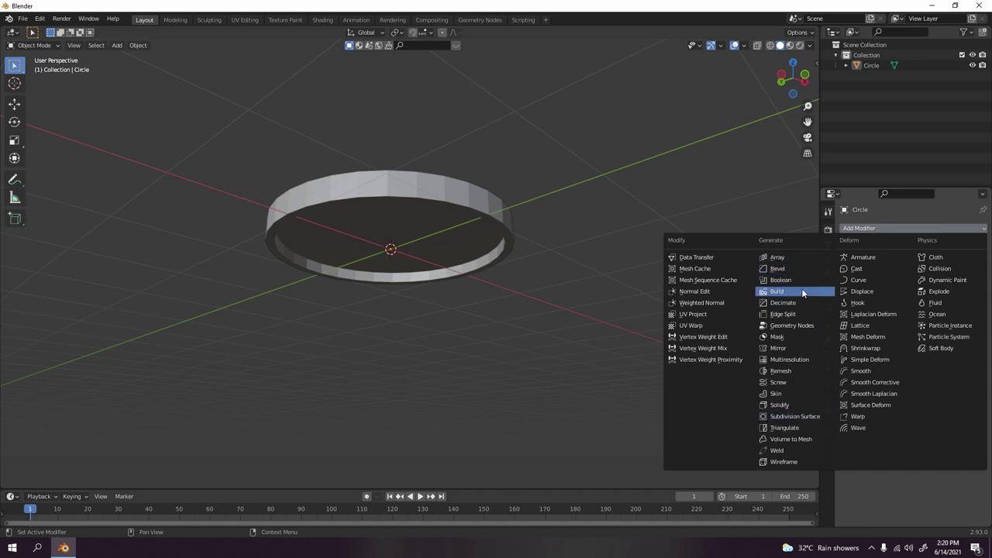
{"action": "left_click", "coordinate": [788, 269]}
{"action": "middle_click_drag", "start_coordinate": [788, 268], "coordinate": [796, 303]}
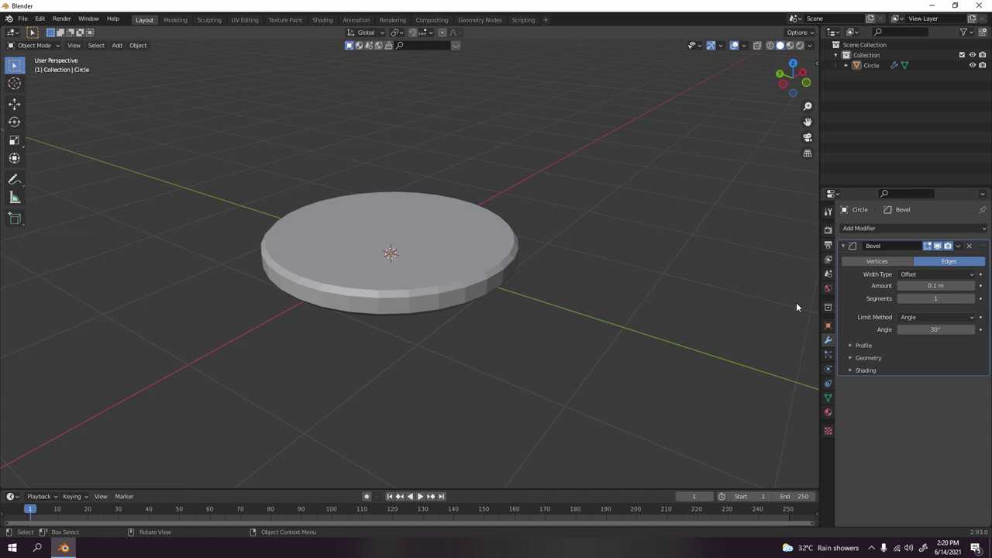
{"action": "left_click", "coordinate": [972, 300]}
{"action": "left_click", "coordinate": [971, 300]}
{"action": "middle_click_drag", "start_coordinate": [595, 277], "coordinate": [629, 214]}
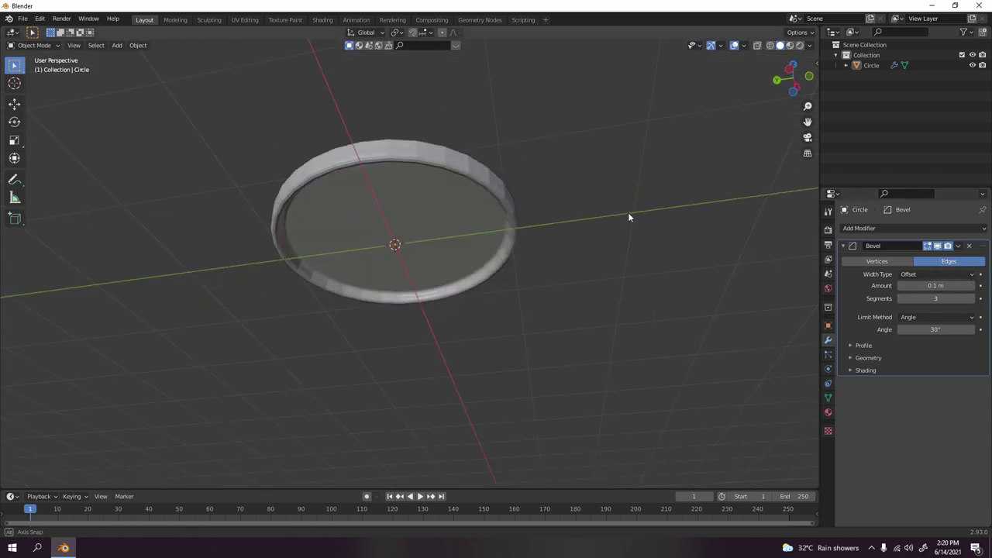
Loop cut the ring wall and slide the new loop toward the inner lower edge
{"action": "key", "text": "Tab"}
{"action": "scroll", "coordinate": [567, 240], "scroll_direction": "up", "scroll_amount": 5}
{"action": "key", "text": "ctrl+r"}
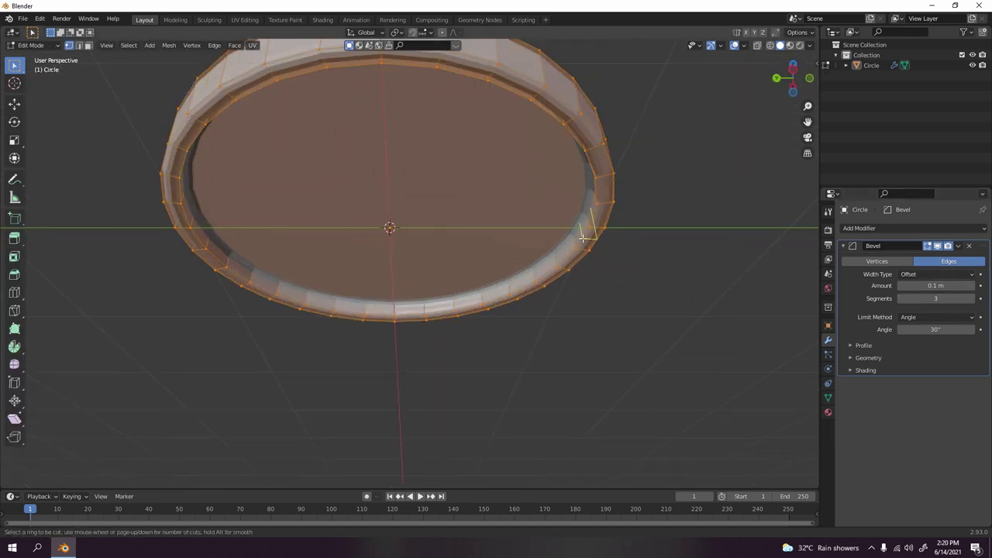
{"action": "left_click", "coordinate": [578, 246]}
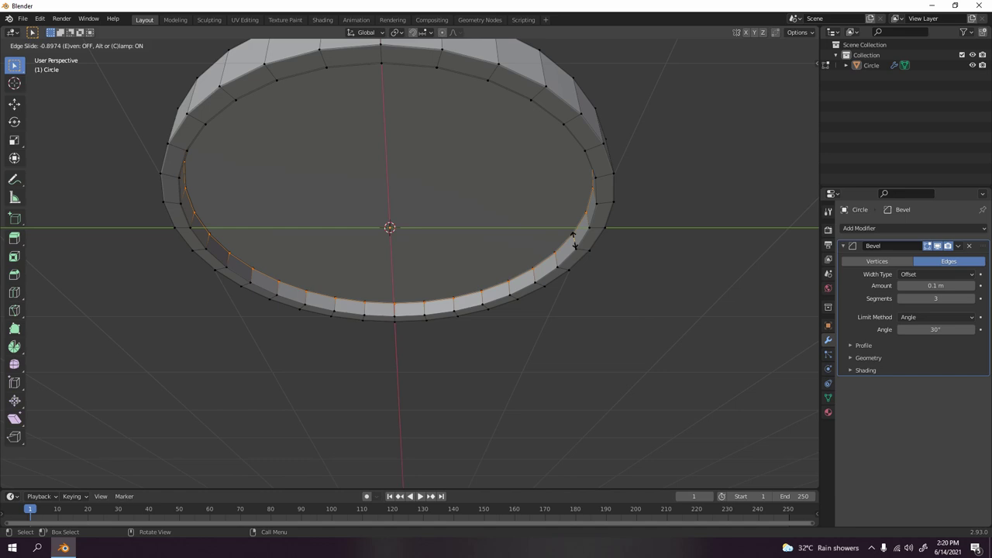
{"action": "left_click", "coordinate": [581, 239]}
{"action": "key", "text": "Tab"}
{"action": "middle_click_drag", "start_coordinate": [654, 270], "coordinate": [585, 180]}
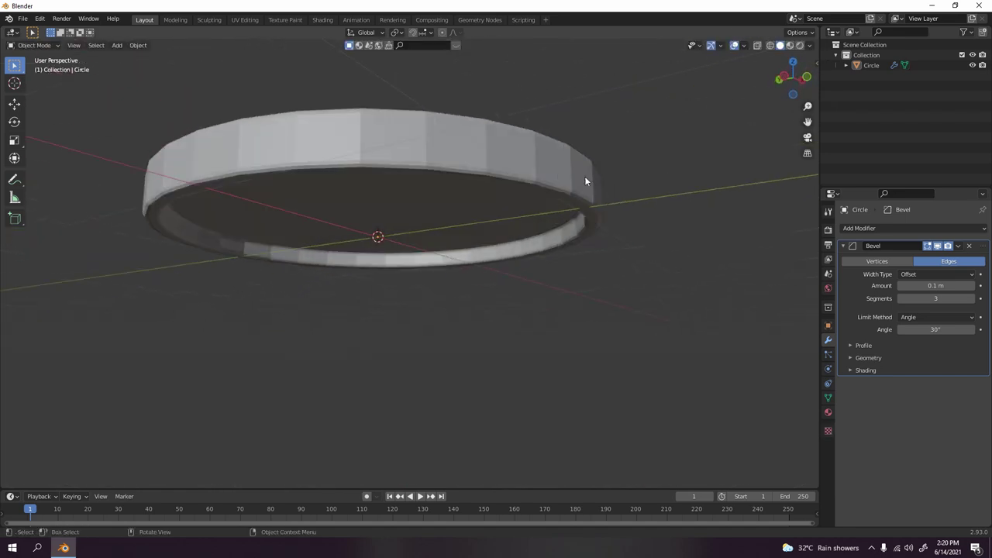
Replace the Bevel with a Subdivision Surface modifier (viewport 1, render 2) and enter Edit Mode
{"action": "left_click", "coordinate": [968, 245]}
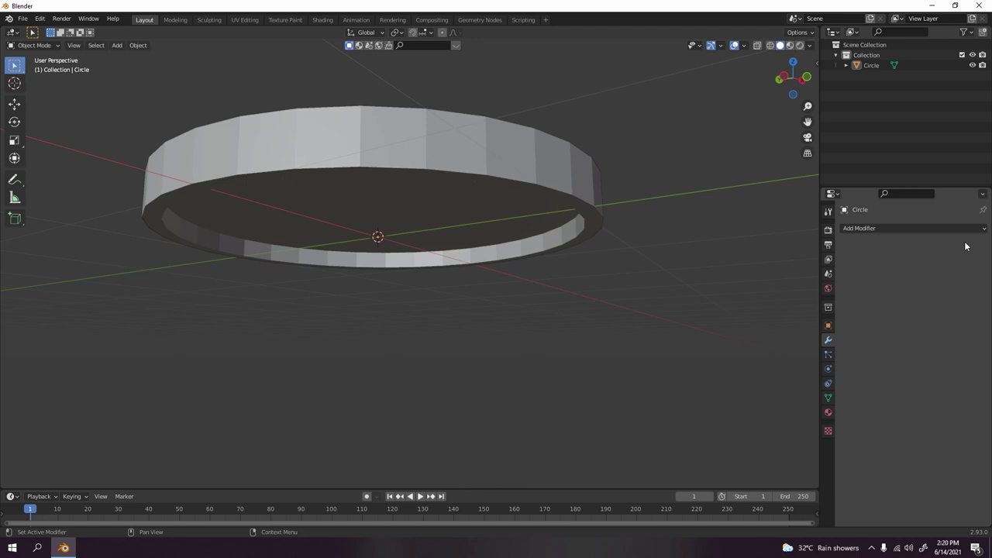
{"action": "left_click", "coordinate": [963, 229]}
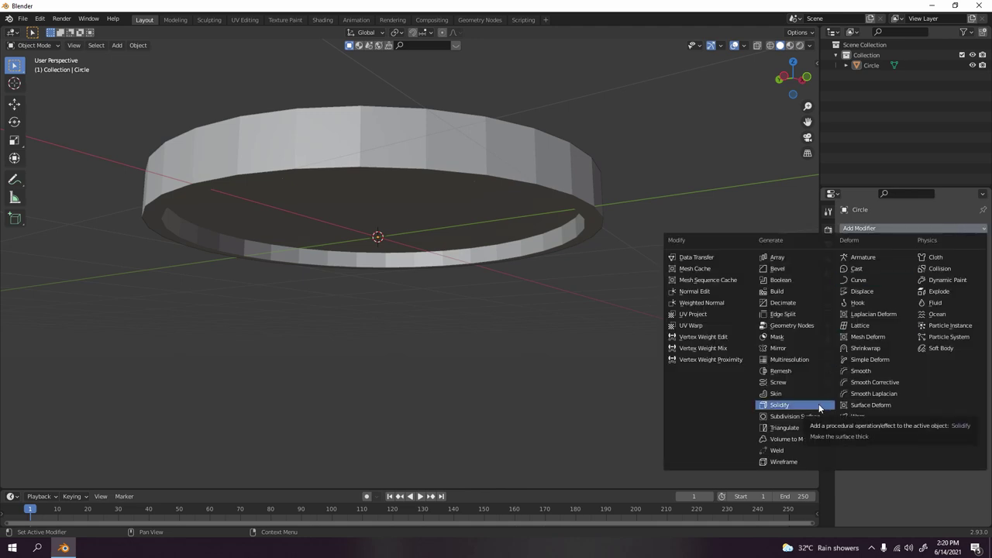
{"action": "left_click", "coordinate": [818, 420]}
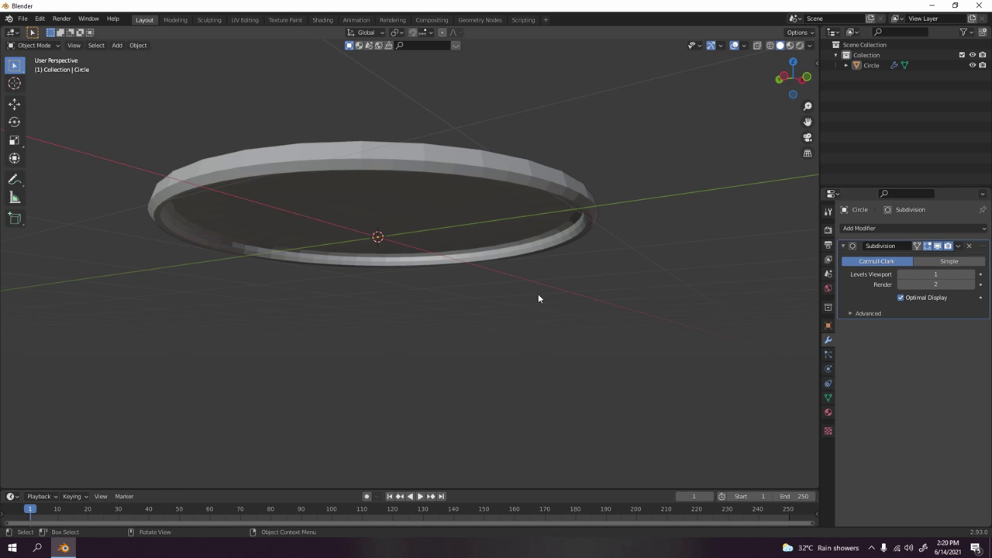
{"action": "key", "text": "Tab"}
{"action": "mouse_move", "coordinate": [611, 253]}
{"action": "middle_mouse_down"}
{"action": "mouse_move", "coordinate": [622, 221]}
{"action": "mouse_move", "coordinate": [610, 244]}
{"action": "mouse_move", "coordinate": [630, 259]}
{"action": "middle_mouse_up"}
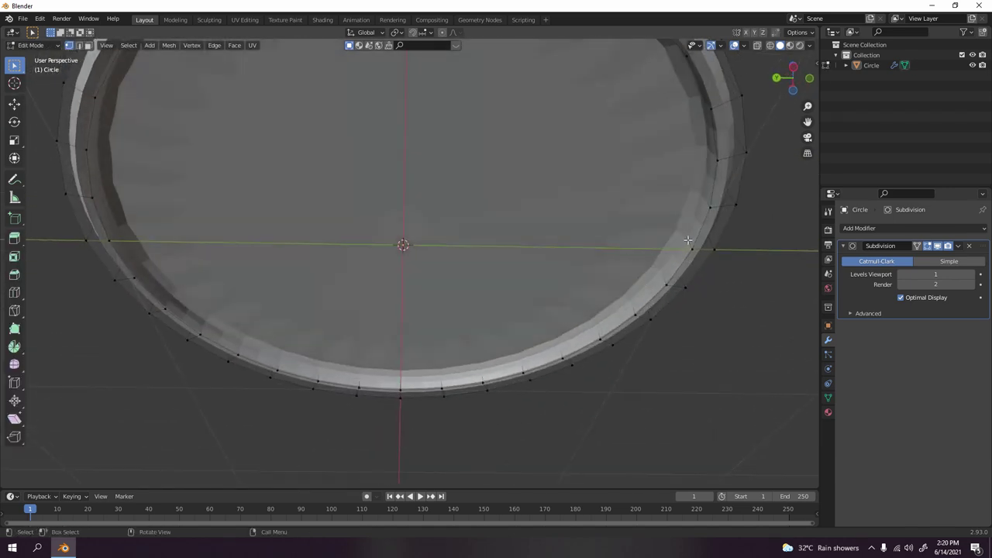
{"action": "scroll", "coordinate": [688, 240], "scroll_direction": "down", "scroll_amount": 3}
{"action": "middle_click_drag", "start_coordinate": [548, 204], "coordinate": [677, 262]}
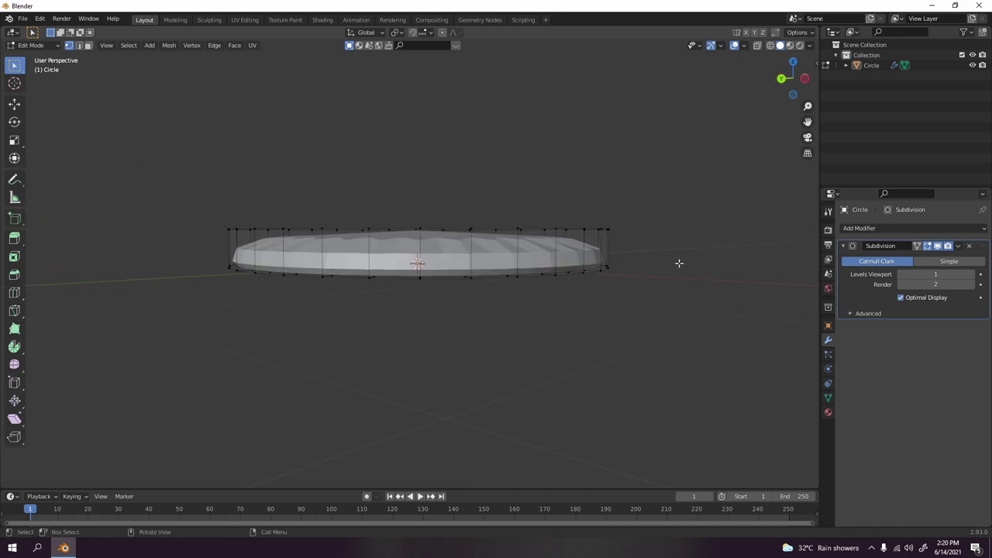
{"action": "middle_click_drag", "start_coordinate": [716, 279], "coordinate": [798, 290]}
Enable On Cage, then select the ring's top face and inset it
{"action": "left_click", "coordinate": [918, 246]}
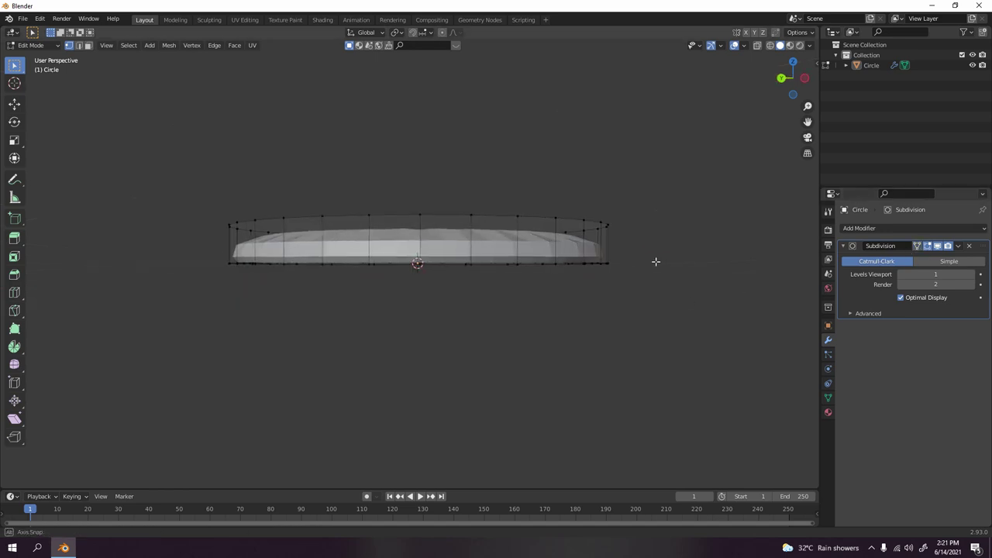
{"action": "scroll", "coordinate": [647, 264], "scroll_direction": "up", "scroll_amount": 3}
{"action": "middle_click_drag", "start_coordinate": [647, 264], "coordinate": [627, 238]}
{"action": "key", "text": "3"}
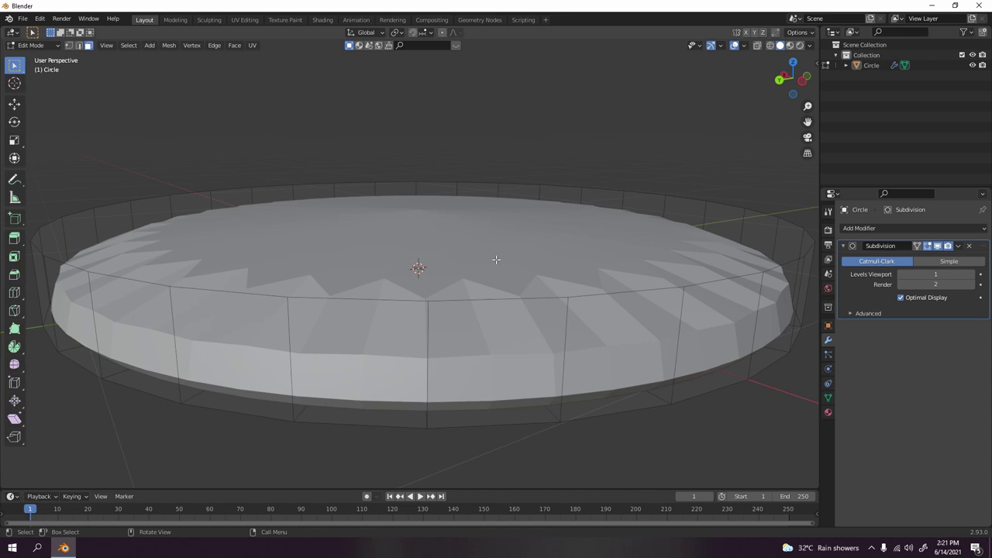
{"action": "left_click", "coordinate": [532, 274]}
{"action": "scroll", "coordinate": [603, 281], "scroll_direction": "down", "scroll_amount": 2}
{"action": "middle_click_drag", "start_coordinate": [603, 281], "coordinate": [594, 355]}
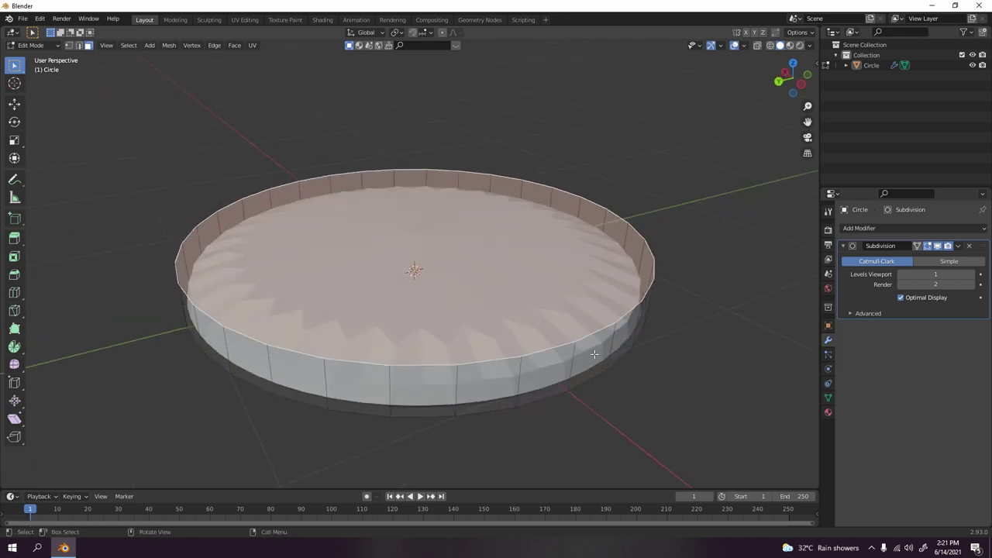
{"action": "key", "text": "i"}
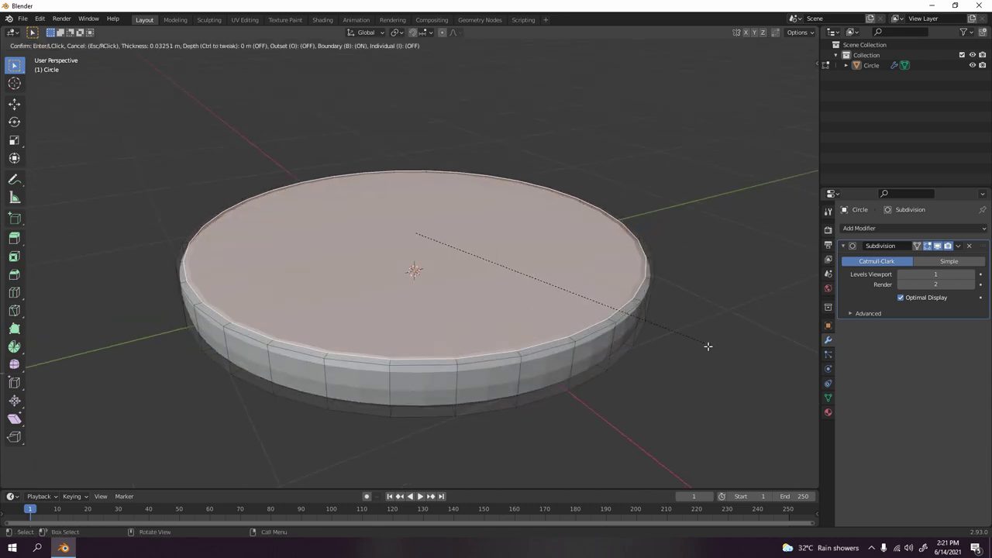
{"action": "left_click", "coordinate": [708, 346]}
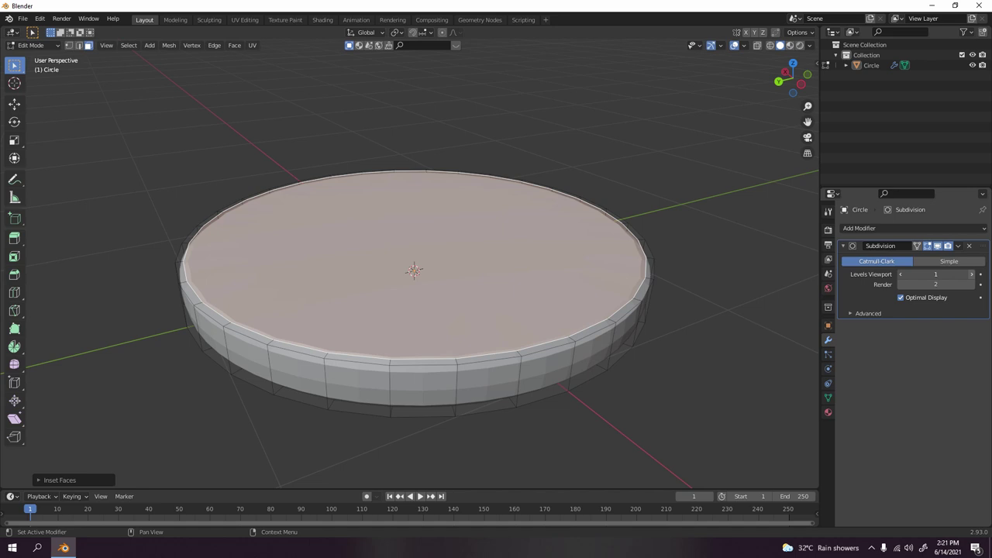
Raise the Subdivision viewport level to 3 and select the small central face
{"action": "left_click", "coordinate": [973, 275]}
{"action": "left_click", "coordinate": [972, 275]}
{"action": "key", "text": "Tab"}
{"action": "middle_click_drag", "start_coordinate": [651, 361], "coordinate": [522, 252]}
{"action": "key", "text": "Tab"}
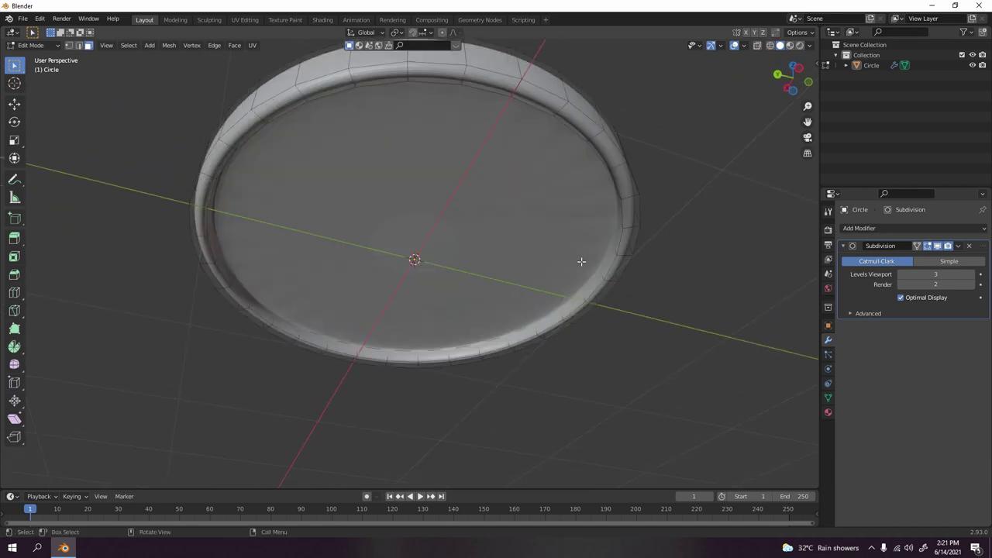
{"action": "key", "text": "Tab"}
{"action": "middle_click_drag", "start_coordinate": [581, 261], "coordinate": [549, 269]}
{"action": "key", "text": "Tab"}
{"action": "left_click", "coordinate": [460, 247]}
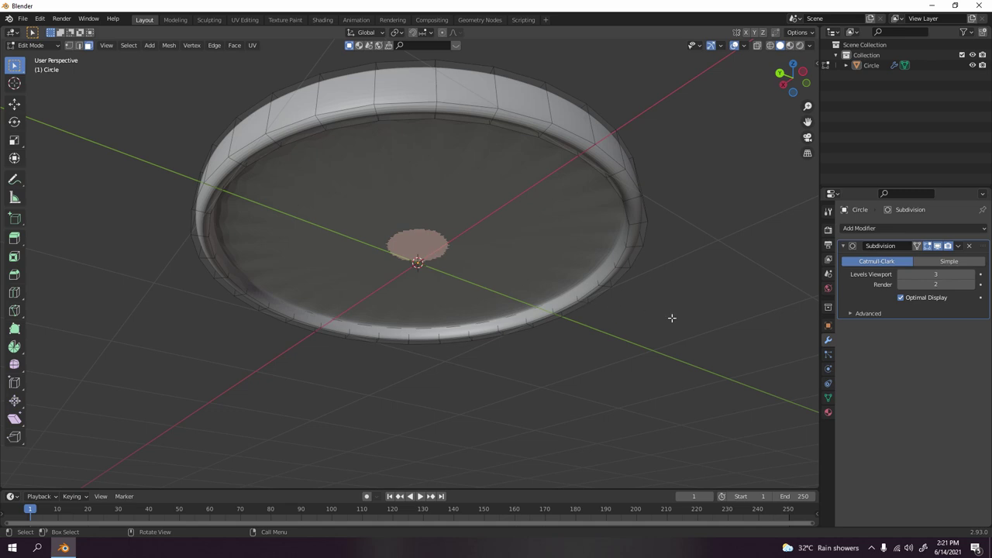
{"action": "middle_click_drag", "start_coordinate": [672, 318], "coordinate": [739, 343]}
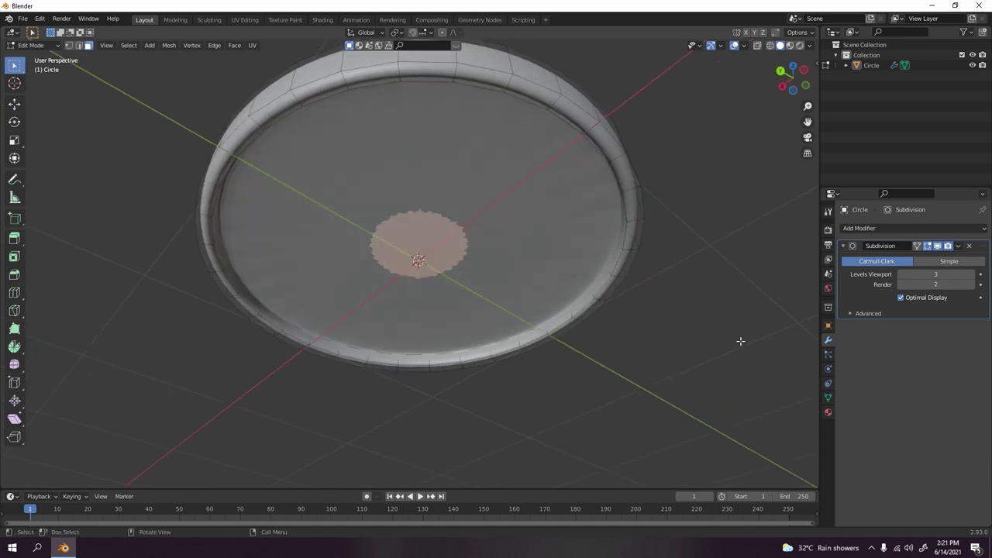
Inset the central face a second time and inspect the result
{"action": "key", "text": "i"}
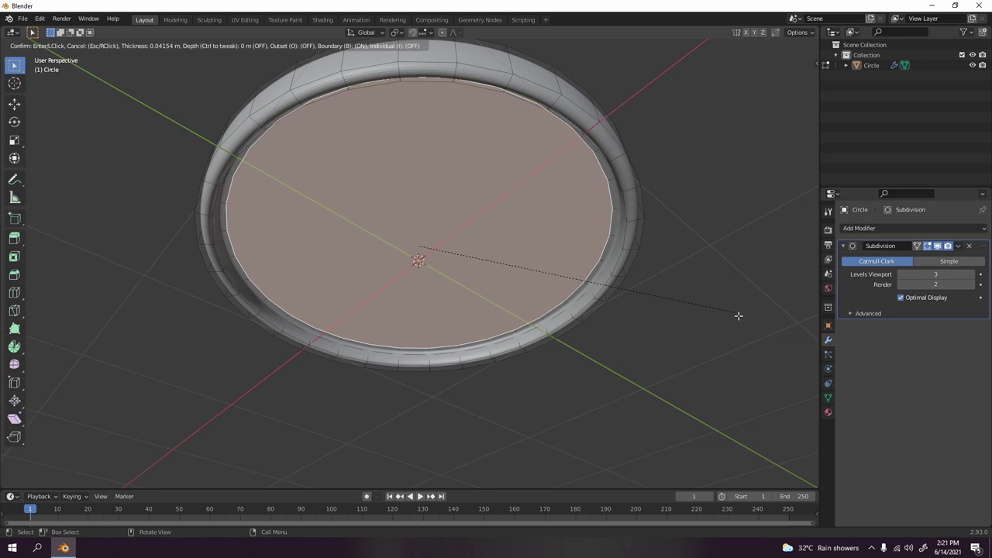
{"action": "left_click", "coordinate": [738, 315]}
{"action": "key", "text": "Tab"}
{"action": "middle_click_drag", "start_coordinate": [660, 310], "coordinate": [548, 244]}
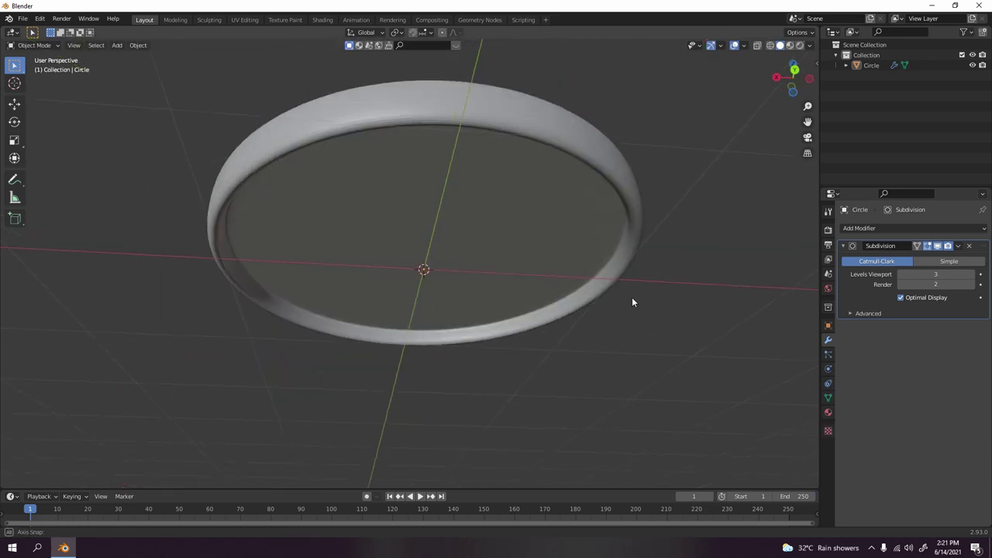
{"action": "middle_click_drag", "start_coordinate": [632, 302], "coordinate": [667, 336]}
{"action": "scroll", "coordinate": [616, 286], "scroll_direction": "up", "scroll_amount": 1}
Select the inner disc's rim loops and delete its faces, leaving a hollow ring
{"action": "key", "text": "Tab"}
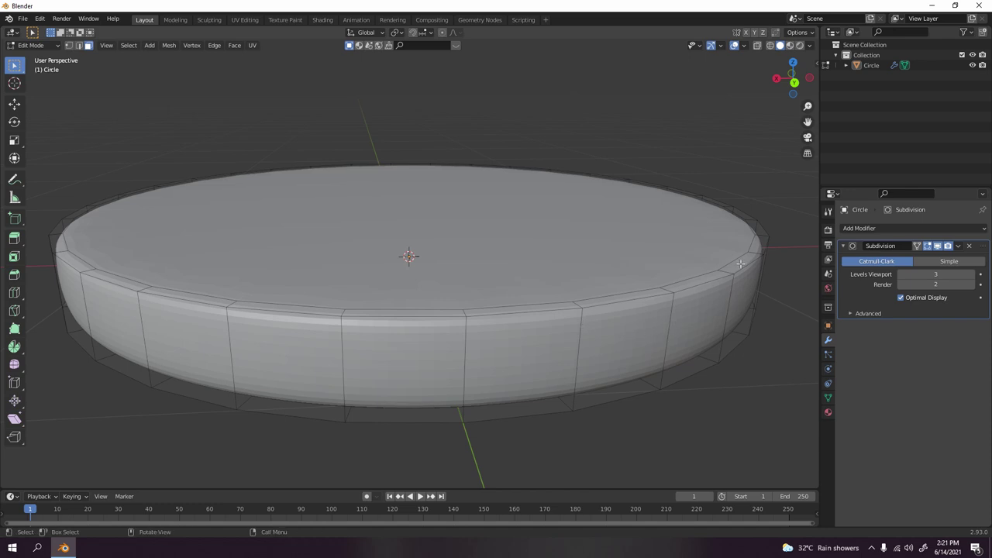
{"action": "middle_click_drag", "start_coordinate": [697, 320], "coordinate": [680, 292]}
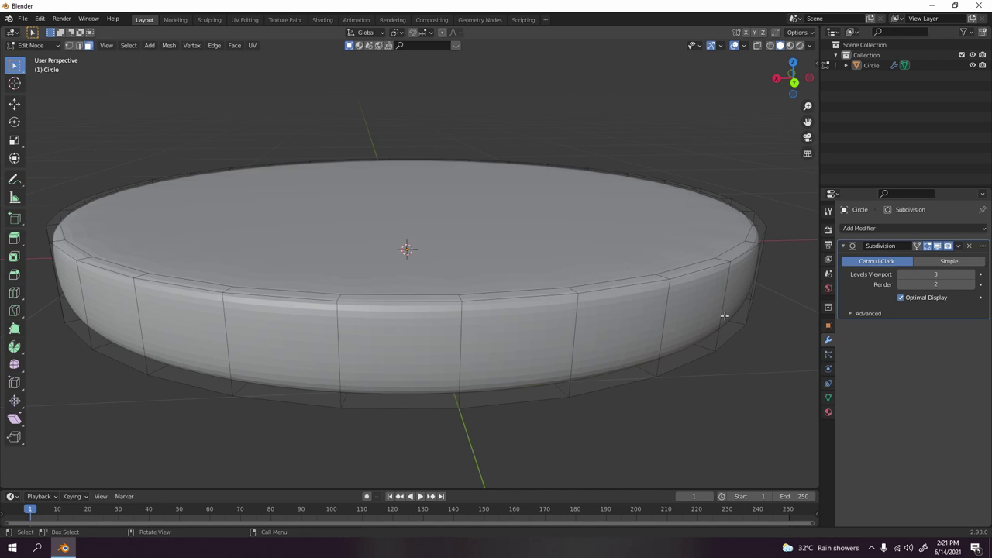
{"action": "middle_click_drag", "start_coordinate": [710, 312], "coordinate": [710, 298]}
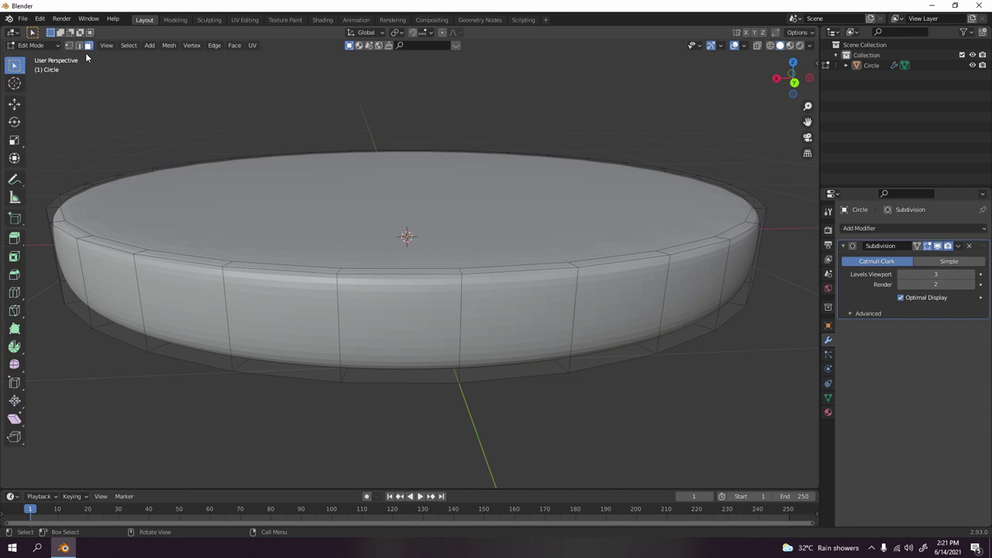
{"action": "key", "text": "2"}
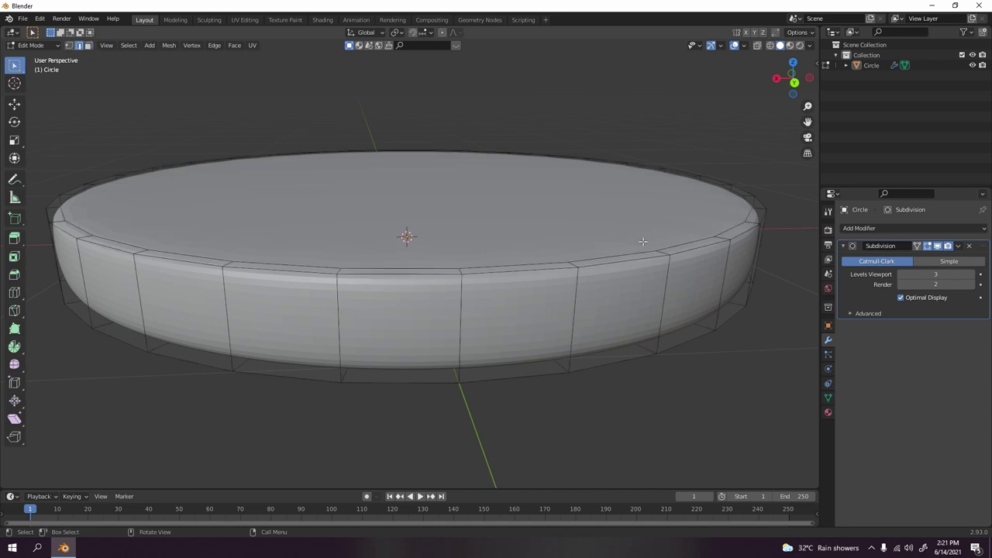
{"action": "left_click", "coordinate": [697, 254], "text": "alt"}
{"action": "left_click", "coordinate": [696, 344], "text": "alt+shift"}
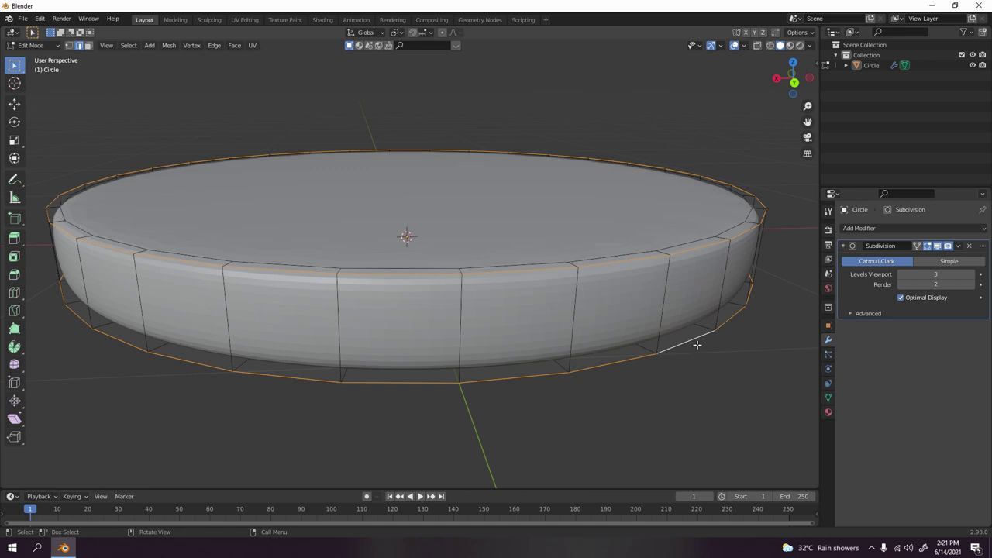
{"action": "middle_click_drag", "start_coordinate": [696, 344], "coordinate": [612, 216]}
{"action": "left_click", "coordinate": [603, 244], "text": "alt+shift"}
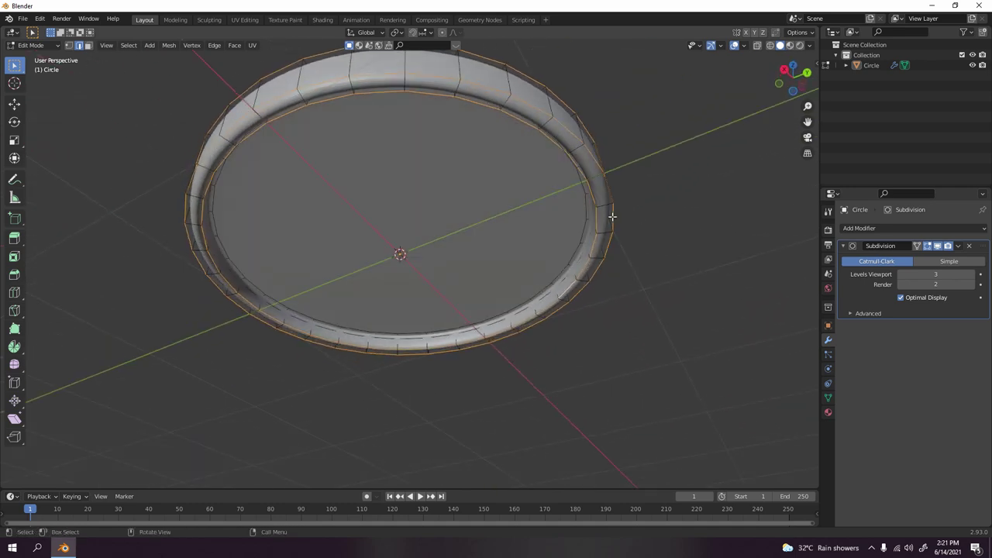
{"action": "left_click", "coordinate": [589, 237], "text": "alt+shift"}
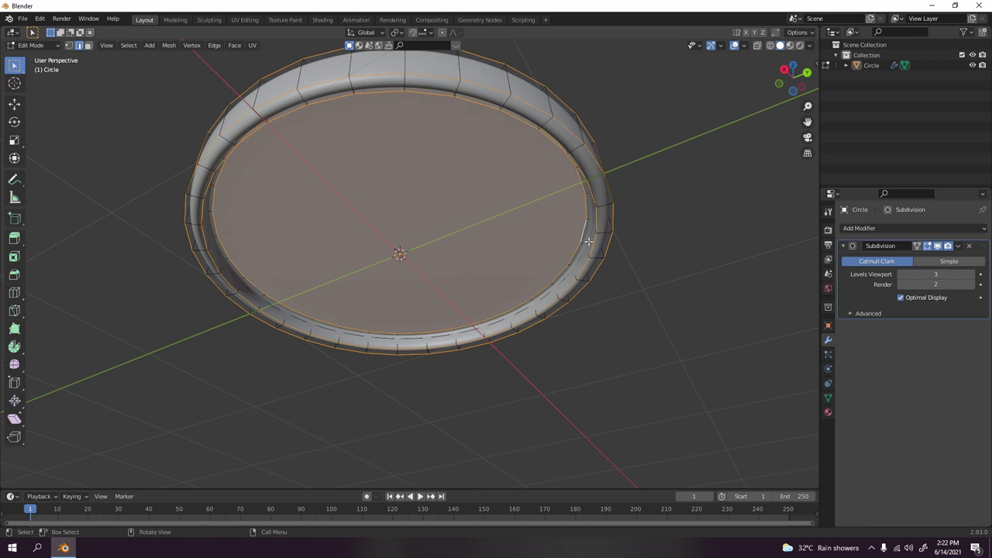
{"action": "key", "text": "x"}
{"action": "left_click", "coordinate": [565, 233]}
Raise the Mean Crease of the selected edges in the sidebar, then return to Object Mode
{"action": "middle_click_drag", "start_coordinate": [631, 275], "coordinate": [642, 259]}
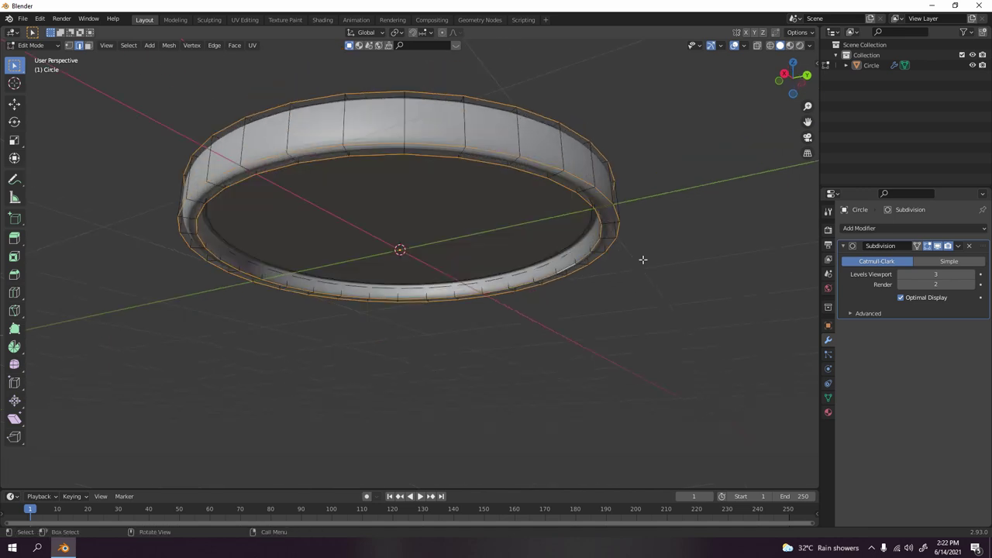
{"action": "key", "text": "n"}
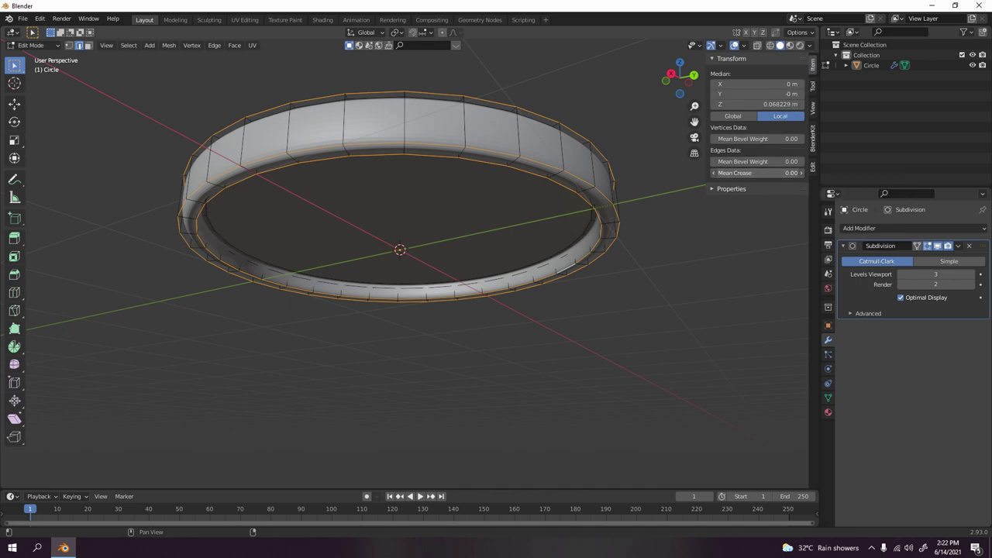
{"action": "left_click_drag", "start_coordinate": [756, 173], "coordinate": [792, 173]}
{"action": "left_click", "coordinate": [655, 245]}
{"action": "key", "text": "Tab"}
{"action": "middle_click_drag", "start_coordinate": [656, 245], "coordinate": [563, 241]}
With On Cage enabled, select the top rim loop and crease it fully to 1.00
{"action": "key", "text": "Tab"}
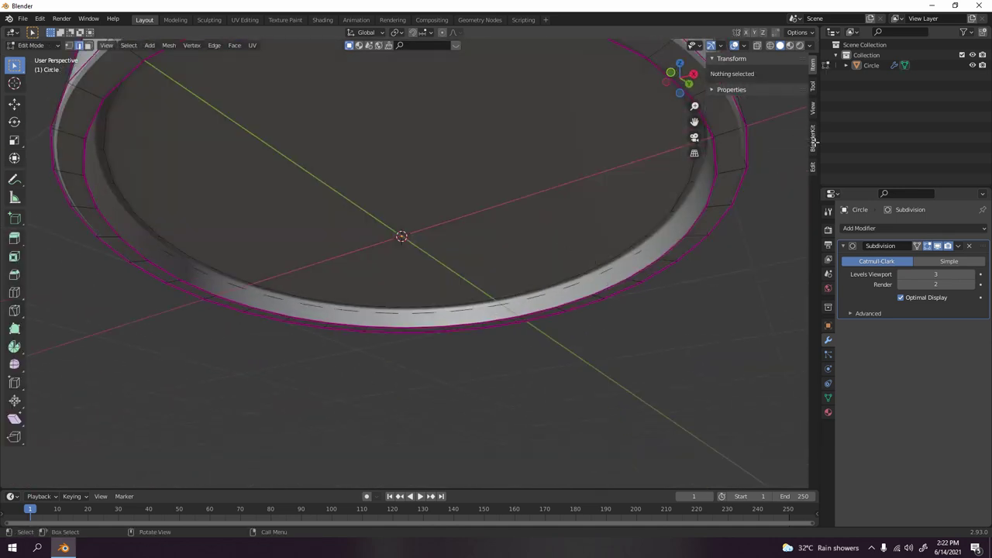
{"action": "left_click", "coordinate": [918, 246]}
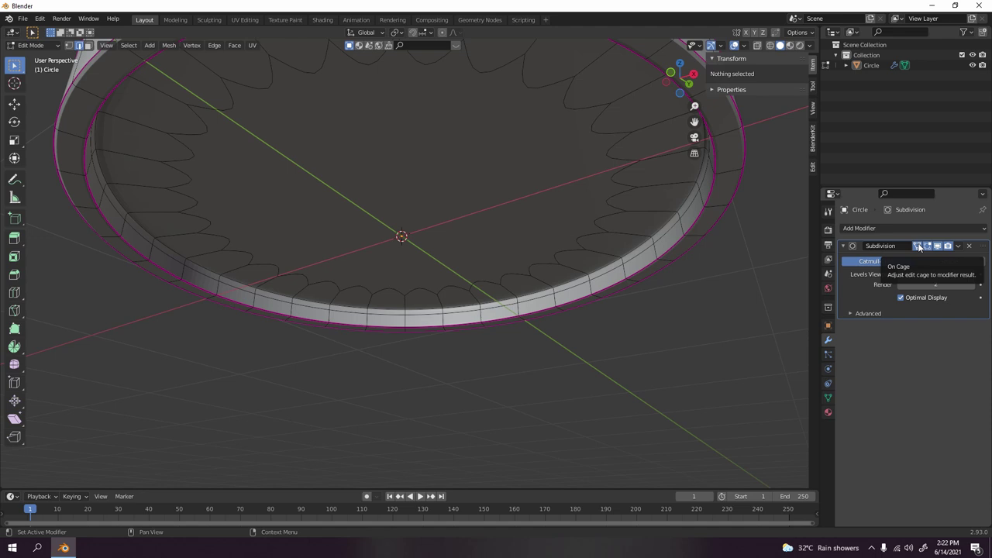
{"action": "left_click", "coordinate": [686, 220], "text": "alt"}
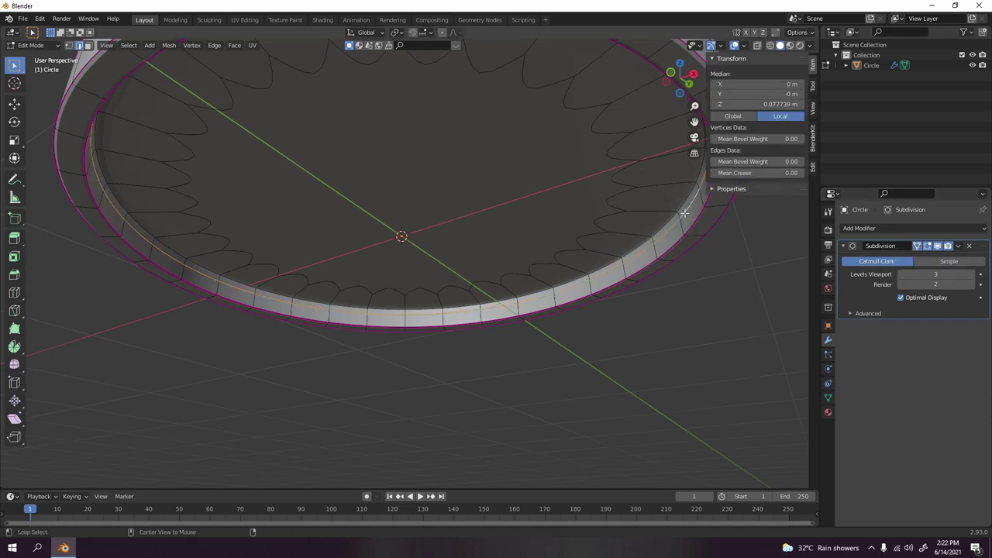
{"action": "left_click", "coordinate": [684, 213], "text": "alt"}
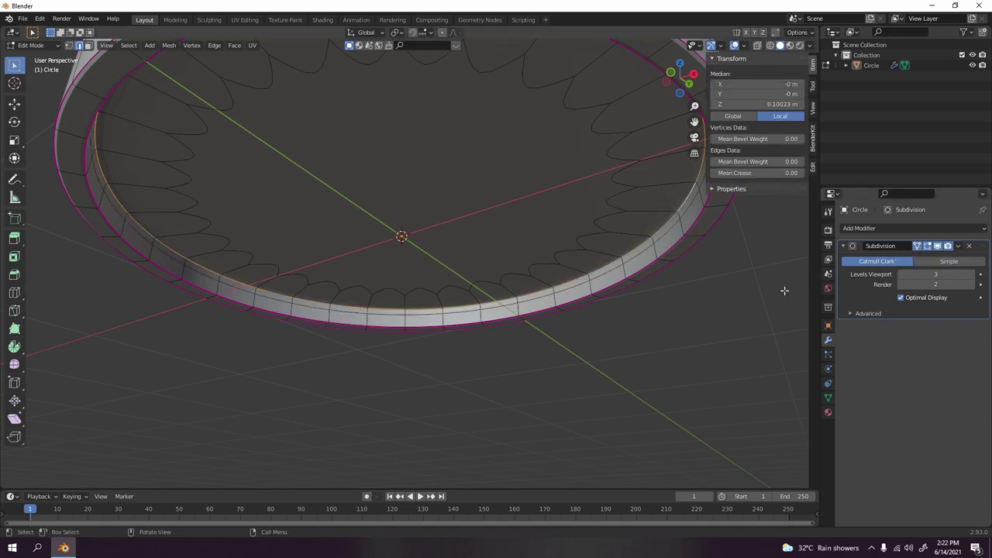
{"action": "left_click_drag", "start_coordinate": [790, 174], "coordinate": [841, 174]}
Merge the ring's overlapping vertices by distance in Edit Mode
{"action": "key", "text": "Tab"}
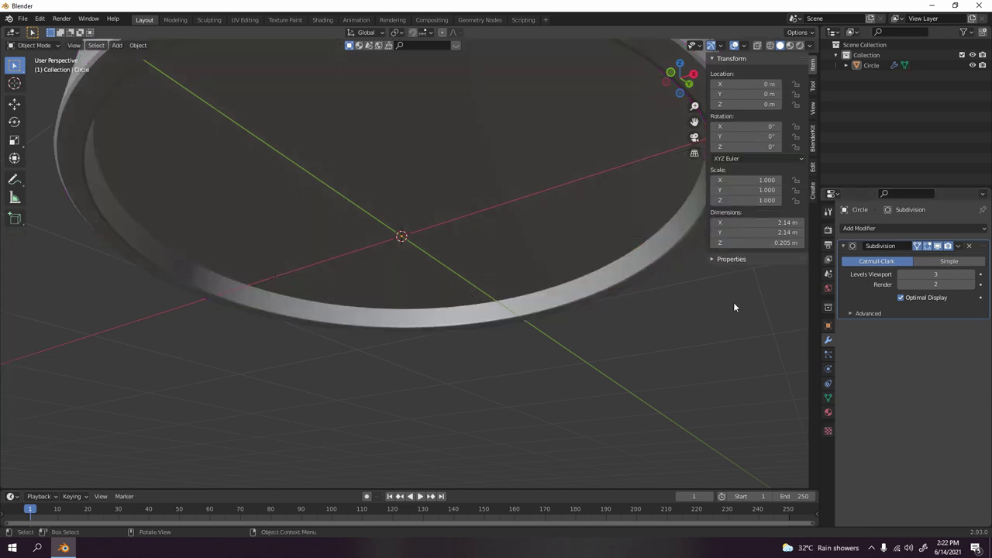
{"action": "middle_click_drag", "start_coordinate": [733, 303], "coordinate": [463, 216]}
{"action": "scroll", "coordinate": [437, 207], "scroll_direction": "up", "scroll_amount": 4}
{"action": "scroll", "coordinate": [234, 246], "scroll_direction": "down", "scroll_amount": 6}
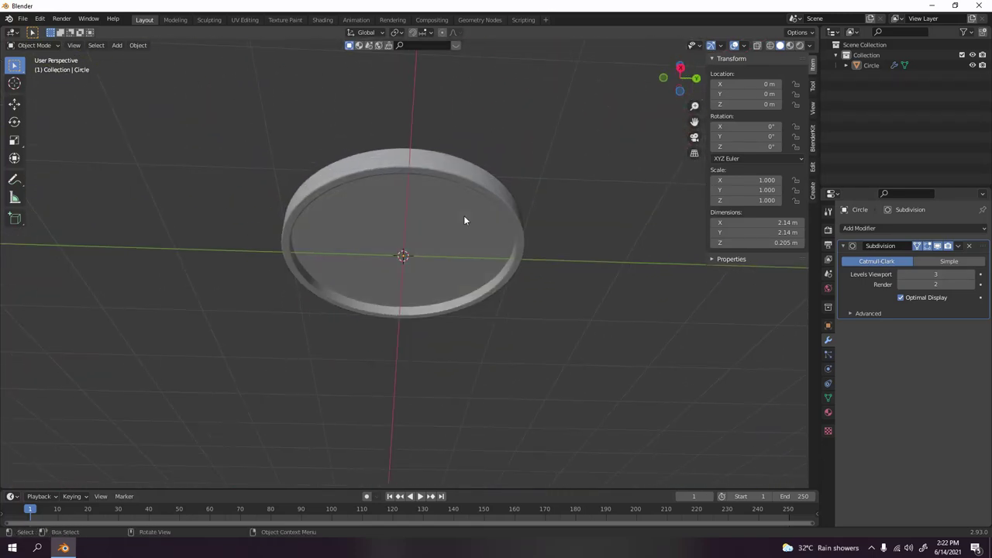
{"action": "left_click", "coordinate": [463, 216]}
{"action": "key", "text": "Tab"}
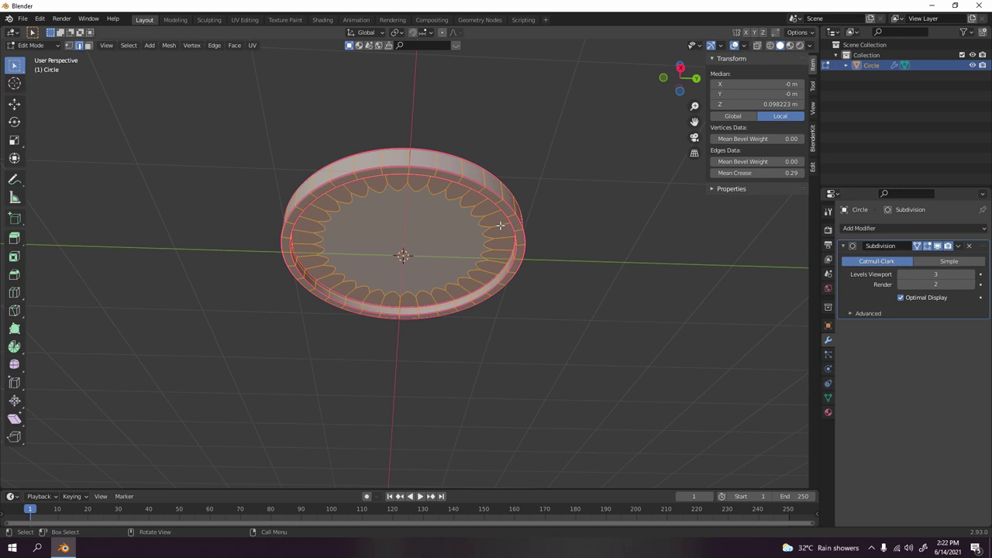
{"action": "key", "text": "m"}
{"action": "left_click", "coordinate": [496, 221]}
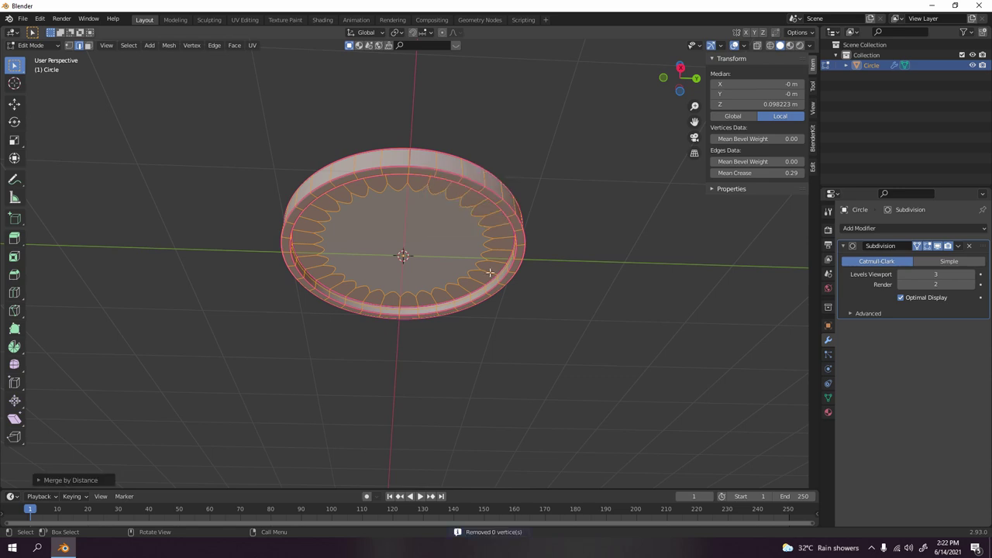
Try merging all the ring's vertices at center, then undo the collapse
{"action": "middle_click_drag", "start_coordinate": [341, 280], "coordinate": [396, 290]}
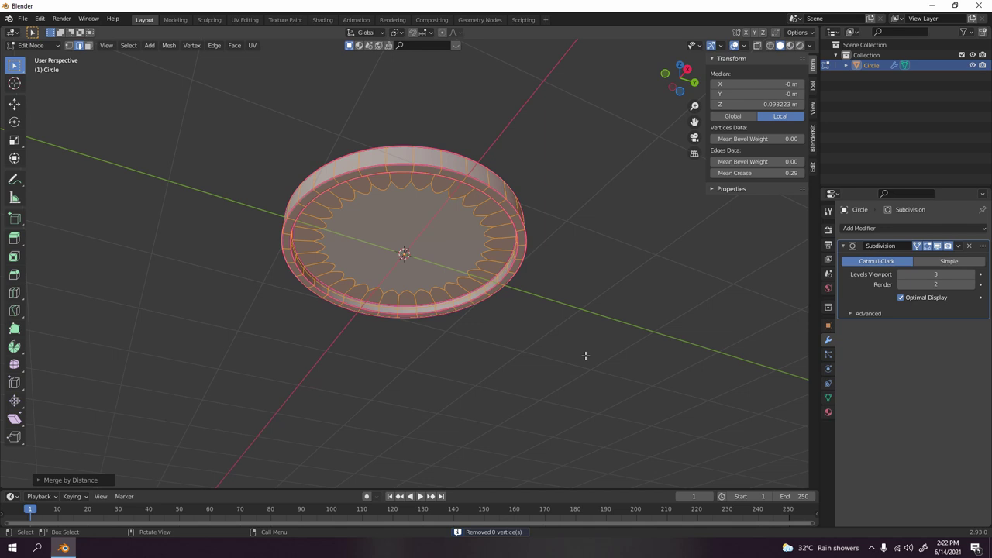
{"action": "key", "text": "alt+a"}
{"action": "key", "text": "a"}
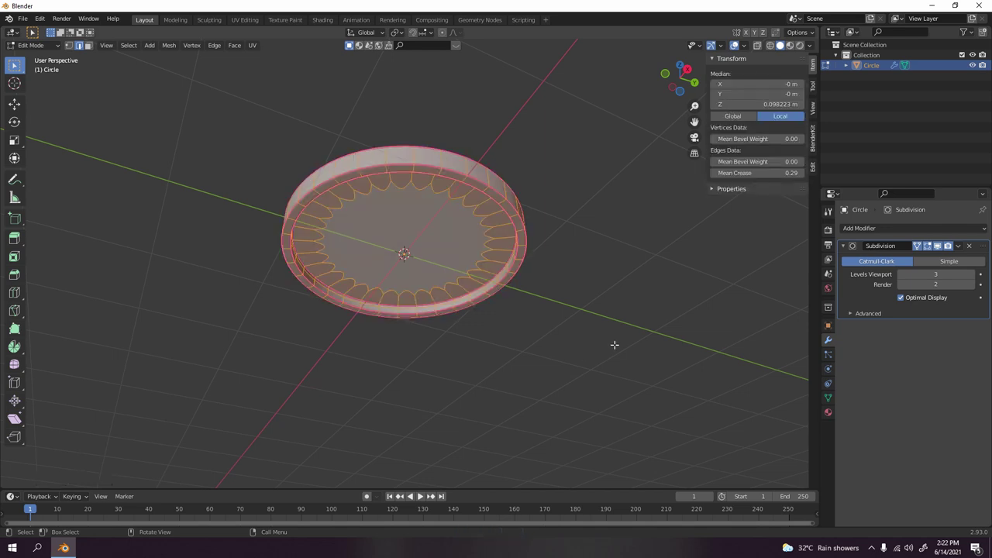
{"action": "key", "text": "m"}
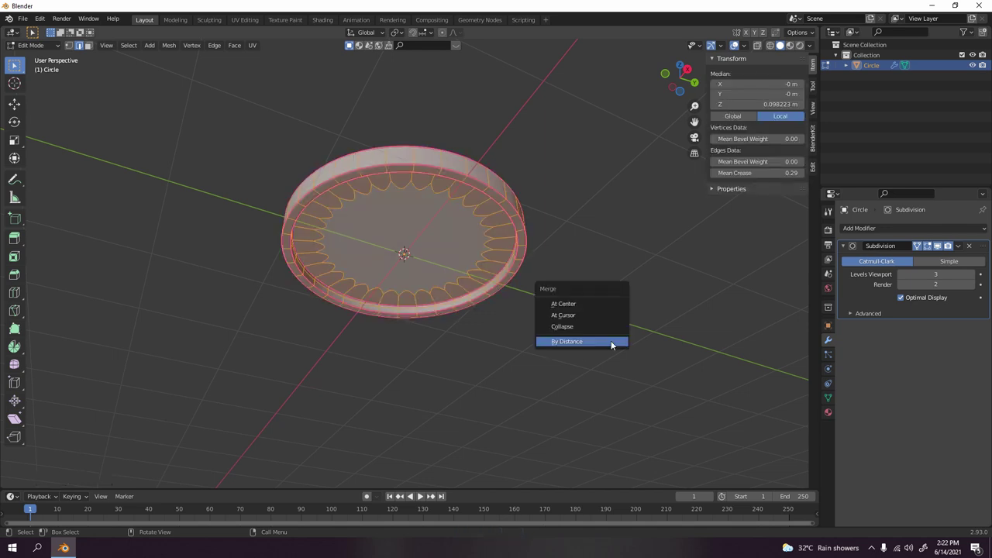
{"action": "left_click", "coordinate": [589, 303]}
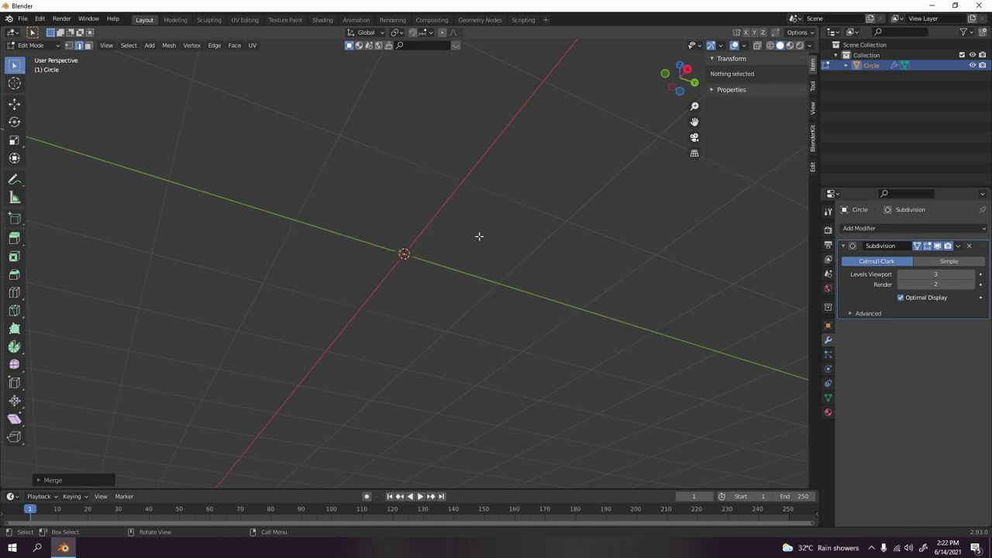
{"action": "middle_click_drag", "start_coordinate": [440, 224], "coordinate": [437, 288]}
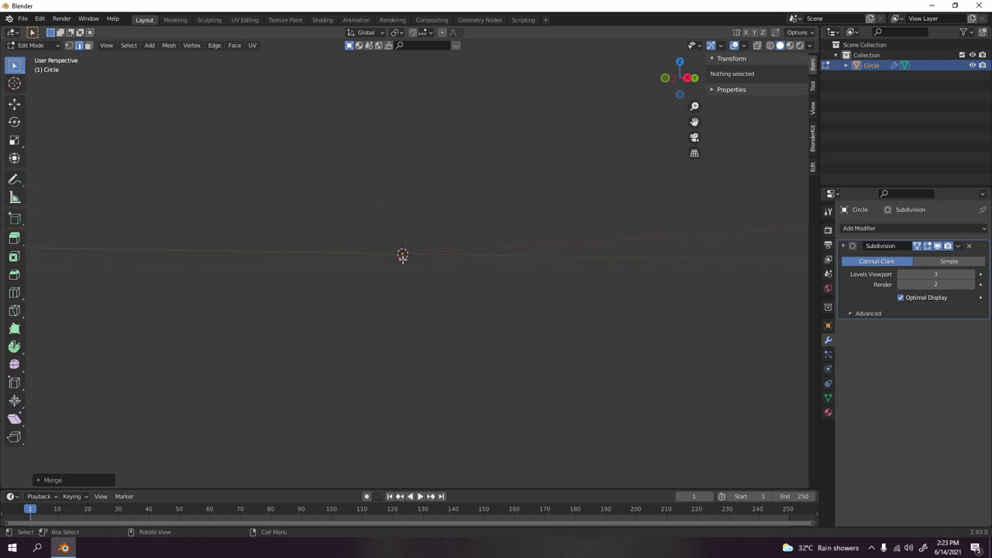
{"action": "key", "text": "ctrl+z"}
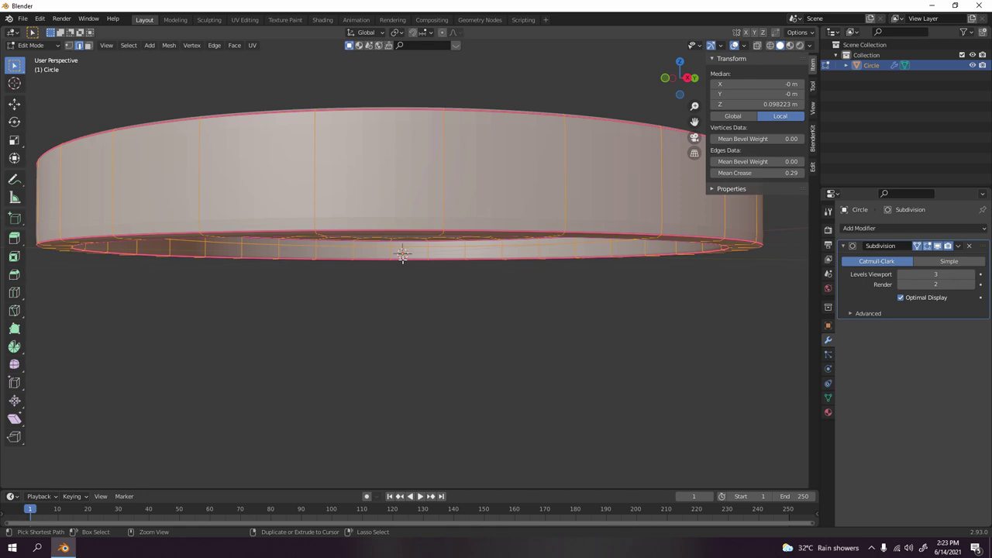
Back in Object Mode, apply Shade Smooth to the ring
{"action": "middle_click_drag", "start_coordinate": [549, 302], "coordinate": [527, 253]}
{"action": "key", "text": "Tab"}
{"action": "left_click", "coordinate": [564, 194]}
{"action": "scroll", "coordinate": [527, 253], "scroll_direction": "up", "scroll_amount": 4}
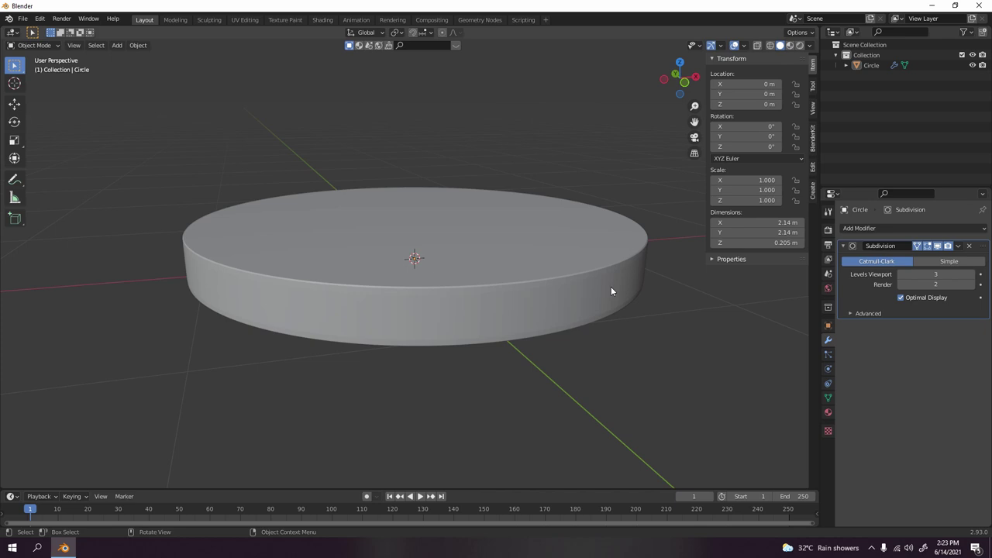
{"action": "scroll", "coordinate": [610, 283], "scroll_direction": "down", "scroll_amount": 4}
{"action": "middle_click_drag", "start_coordinate": [610, 283], "coordinate": [468, 262]}
{"action": "left_click", "coordinate": [471, 269]}
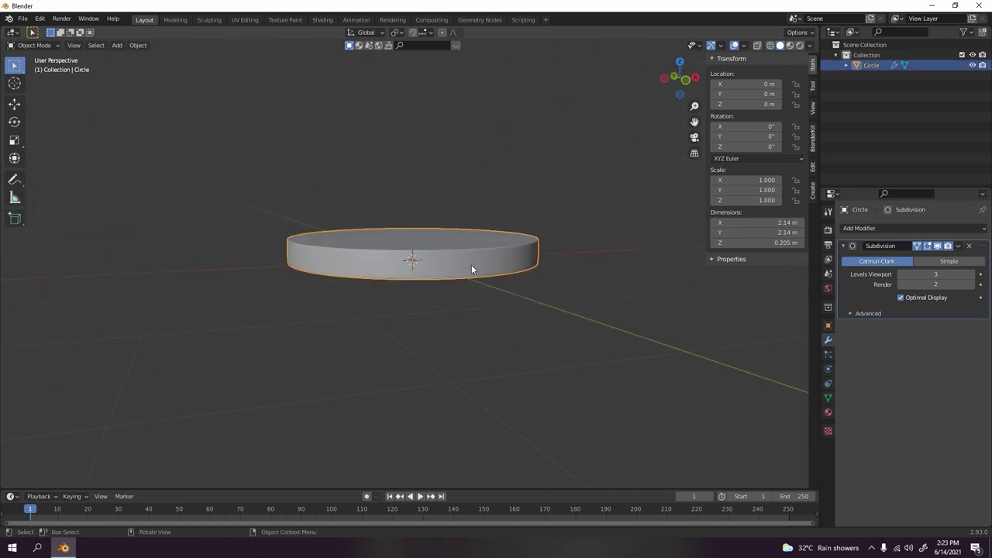
{"action": "right_click", "coordinate": [471, 268]}
{"action": "left_click", "coordinate": [471, 268]}
{"action": "scroll", "coordinate": [472, 268], "scroll_direction": "up", "scroll_amount": 5}
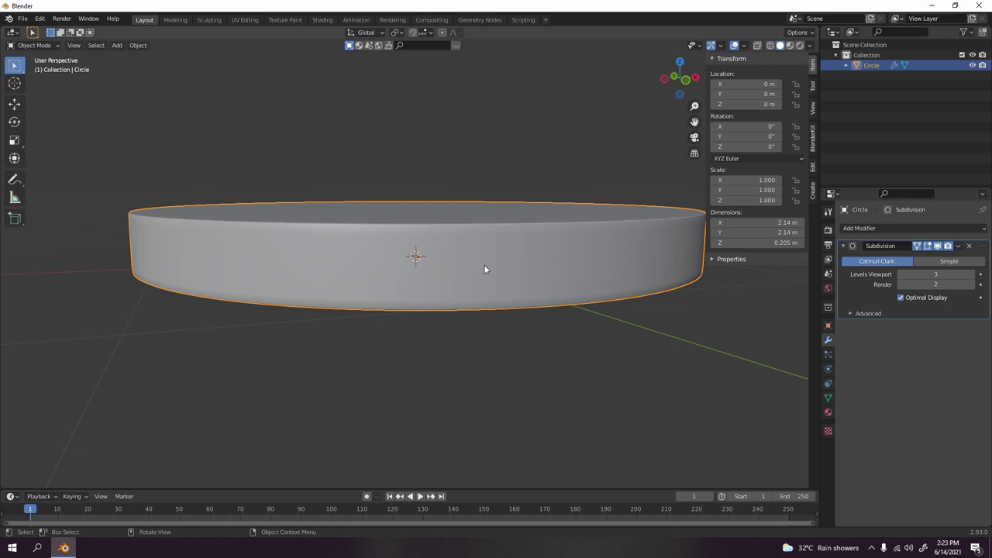
{"action": "middle_click_drag", "start_coordinate": [484, 269], "coordinate": [612, 248]}
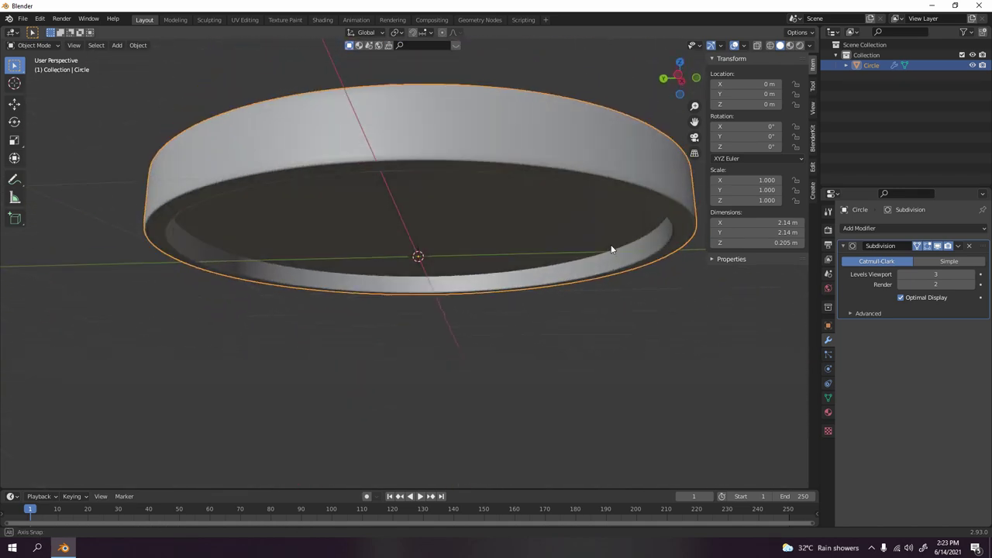
In the Shading workspace, give the ring a new material named Body
{"action": "left_click", "coordinate": [325, 20]}
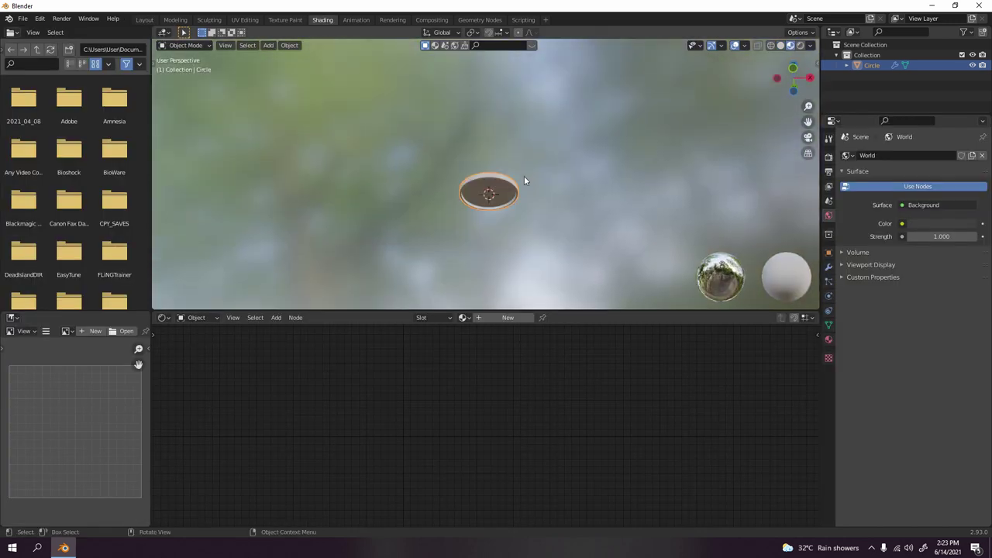
{"action": "scroll", "coordinate": [524, 180], "scroll_direction": "up", "scroll_amount": 2}
{"action": "middle_click_drag", "start_coordinate": [524, 180], "coordinate": [527, 203]}
{"action": "scroll", "coordinate": [518, 167], "scroll_direction": "up", "scroll_amount": 4}
{"action": "left_click", "coordinate": [507, 317]}
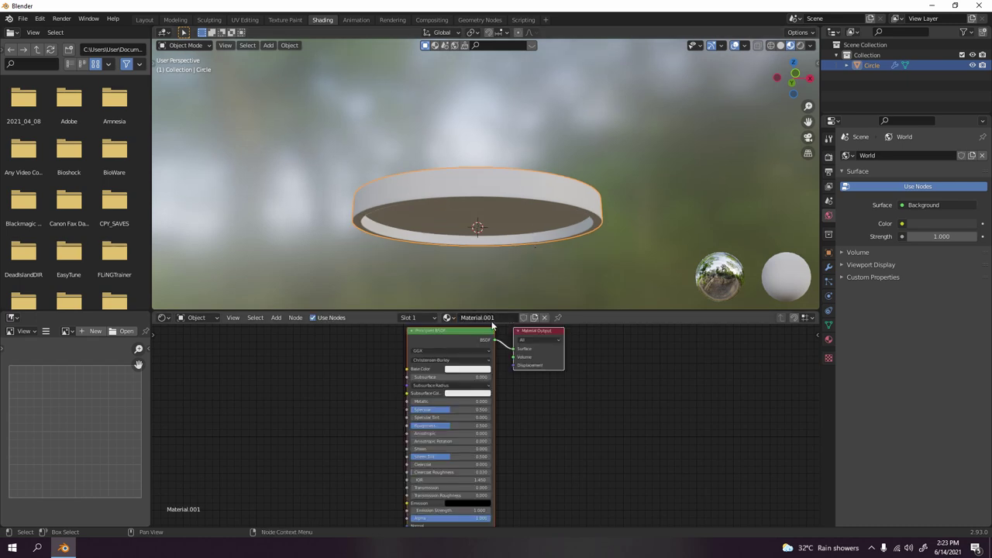
{"action": "left_click", "coordinate": [511, 317]}
{"action": "type", "text": "Boo"}
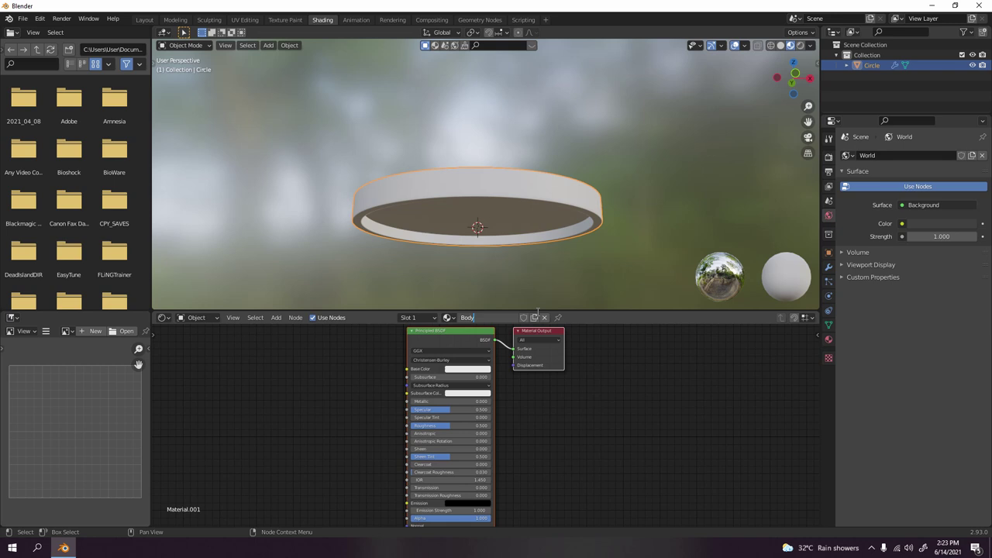
{"action": "type", "text": "y"}
{"action": "key", "text": "Return"}
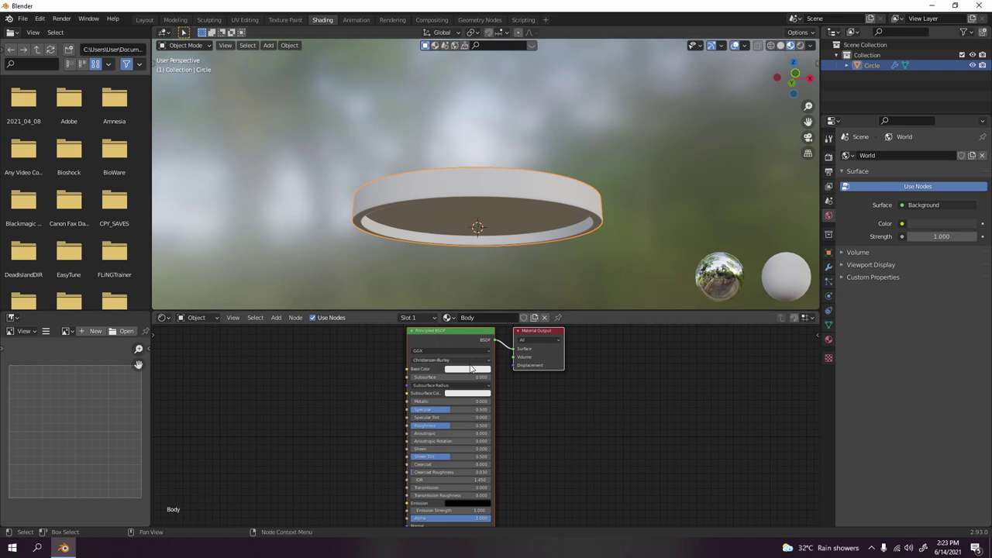
Set the Body material's Roughness to 1.000 and Specular to about 0.705
{"action": "left_click_drag", "start_coordinate": [451, 415], "coordinate": [496, 424]}
{"action": "left_click", "coordinate": [617, 262]}
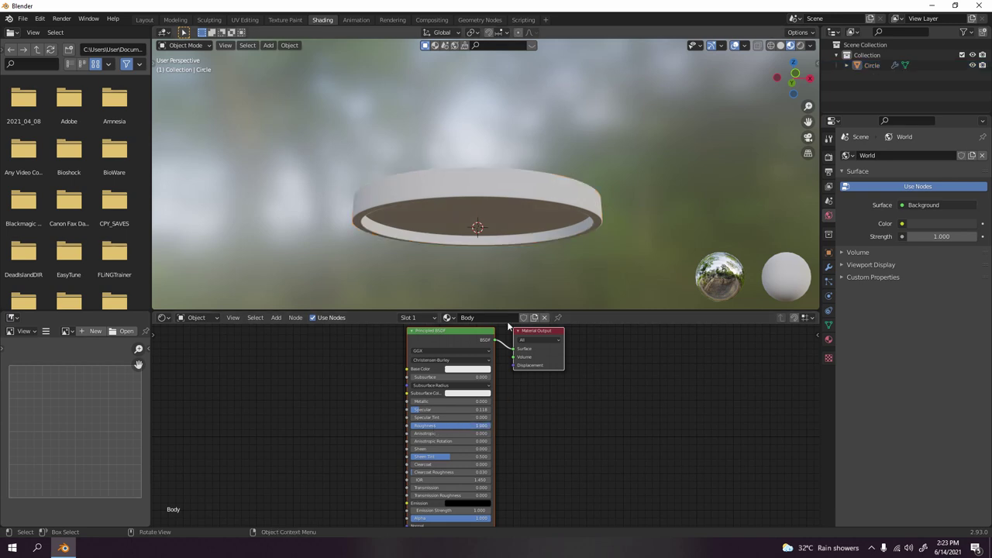
{"action": "left_click_drag", "start_coordinate": [447, 410], "coordinate": [488, 410]}
{"action": "scroll", "coordinate": [554, 267], "scroll_direction": "down", "scroll_amount": 2}
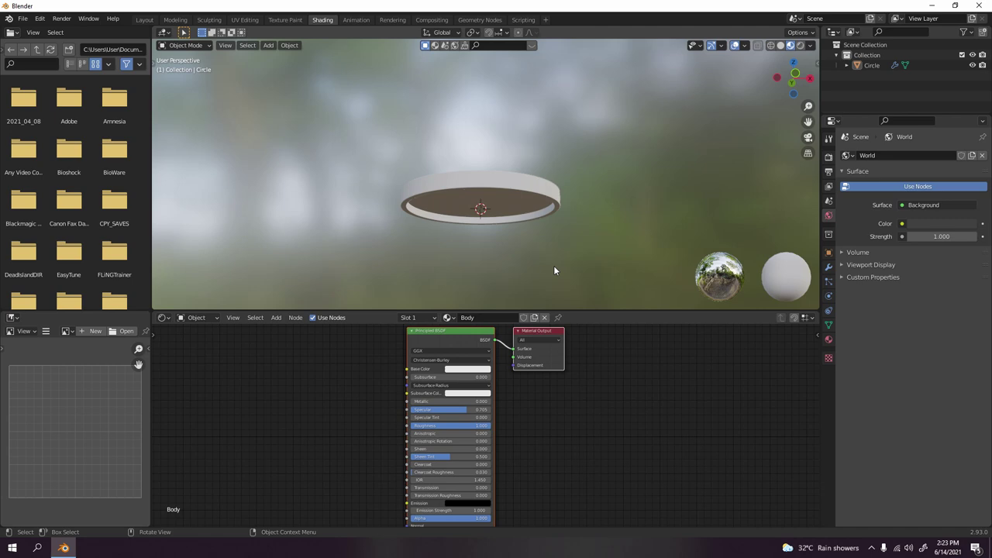
{"action": "middle_click_drag", "start_coordinate": [555, 270], "coordinate": [519, 197]}
{"action": "scroll", "coordinate": [518, 262], "scroll_direction": "up", "scroll_amount": 4}
In Edit Mode face selection, select only the ring's inner face
{"action": "key", "text": "Tab"}
{"action": "scroll", "coordinate": [520, 197], "scroll_direction": "up", "scroll_amount": 3}
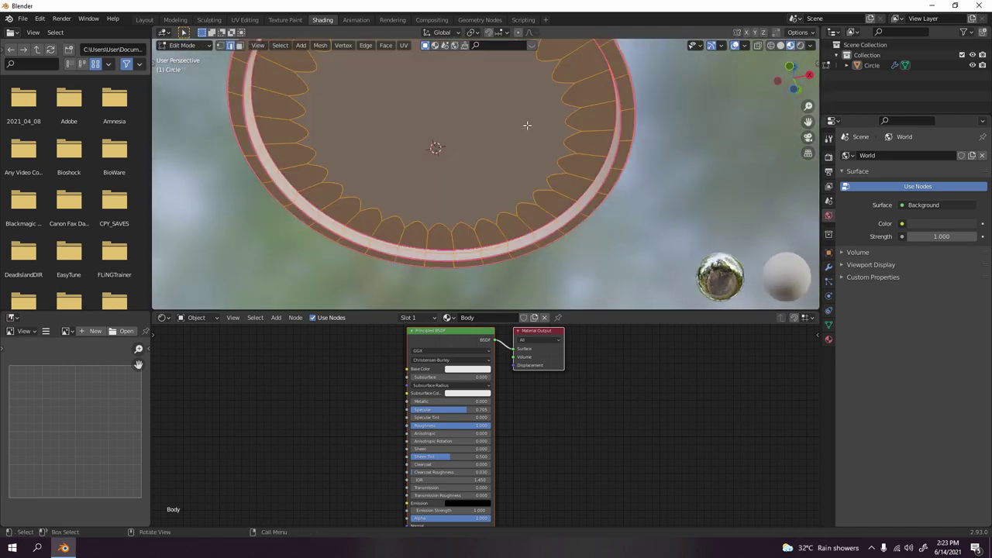
{"action": "middle_click_drag", "start_coordinate": [471, 115], "coordinate": [362, 138]}
{"action": "left_click", "coordinate": [238, 45]}
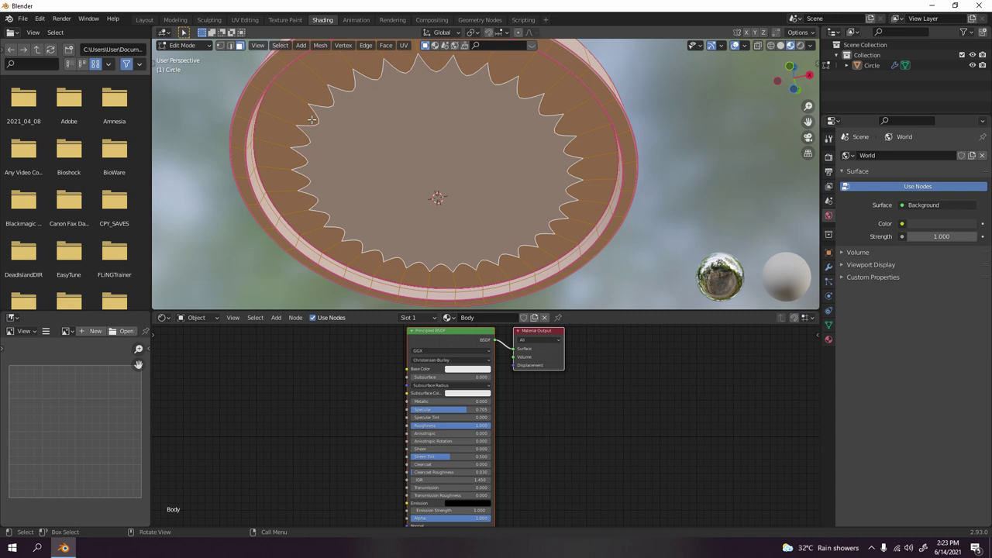
{"action": "left_click", "coordinate": [222, 153]}
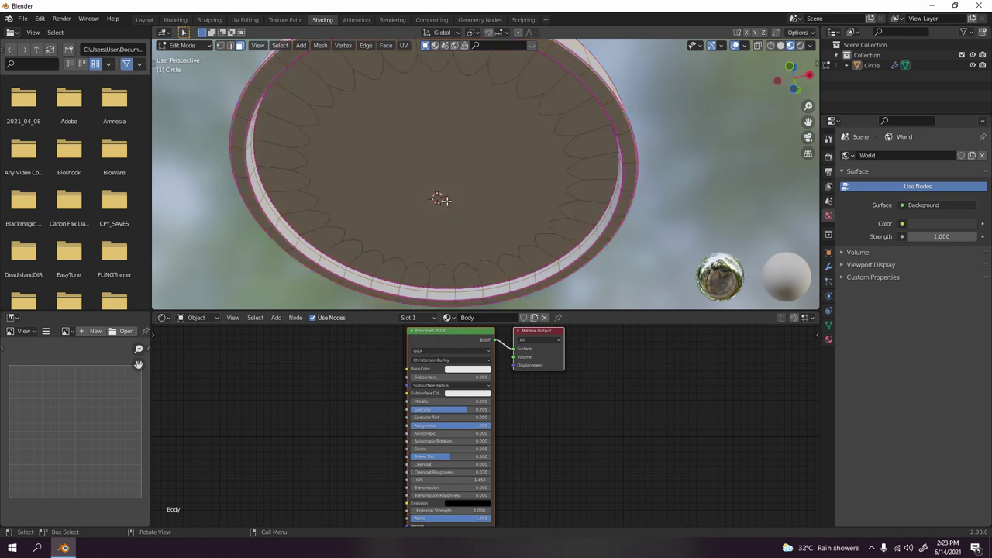
{"action": "left_click", "coordinate": [386, 199]}
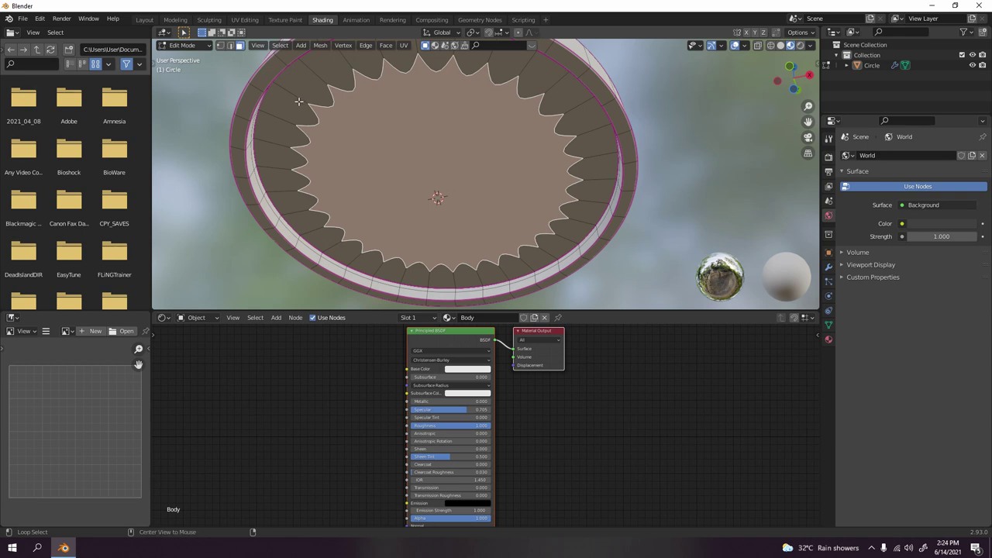
{"action": "left_click", "coordinate": [302, 106], "text": "alt"}
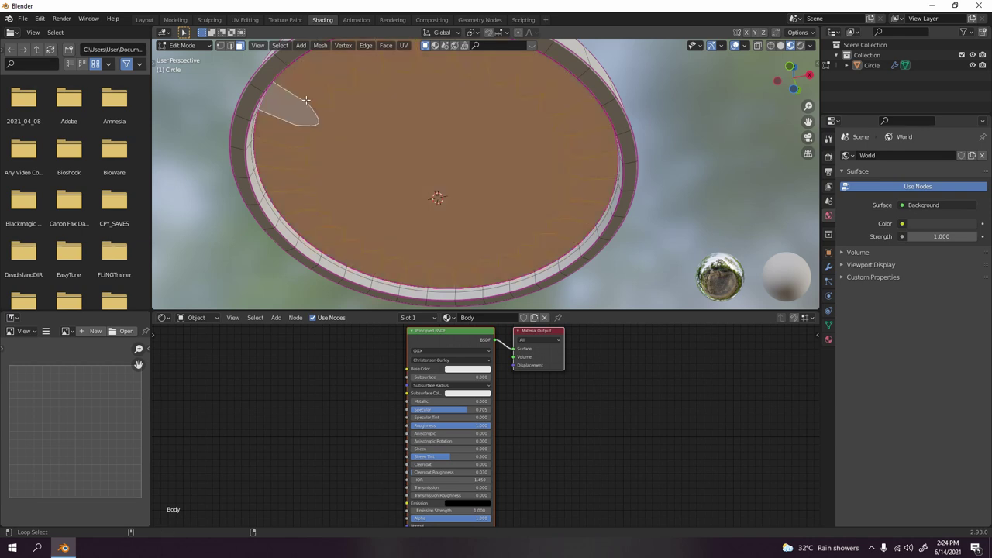
{"action": "scroll", "coordinate": [458, 159], "scroll_direction": "down", "scroll_amount": 5}
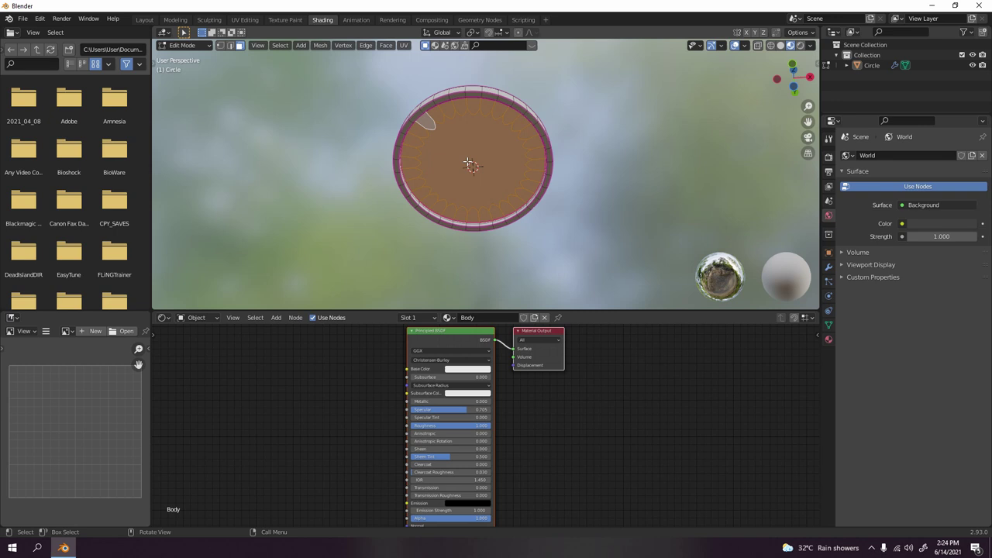
Add a second material slot with a new material named Light and assign it to the inner face
{"action": "left_click", "coordinate": [429, 320]}
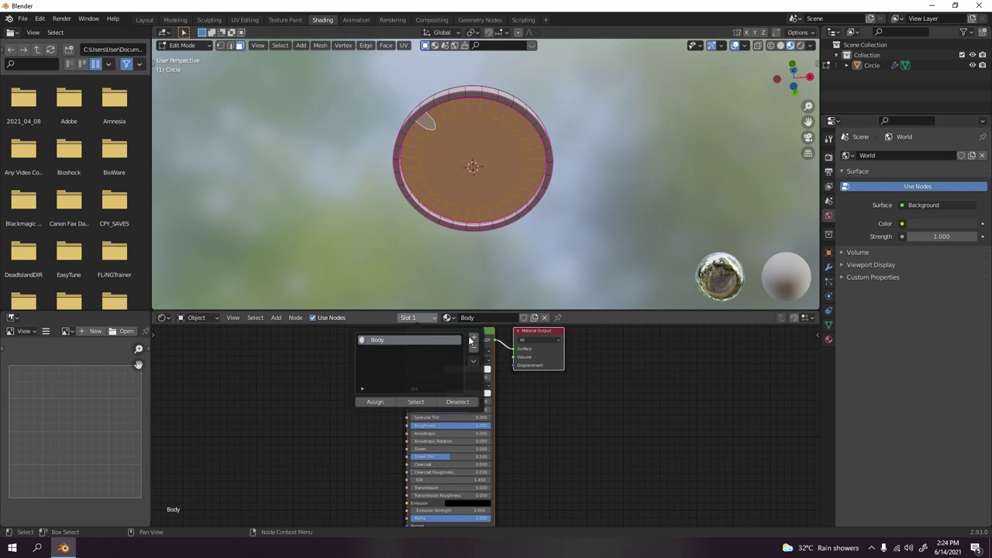
{"action": "left_click", "coordinate": [474, 337]}
{"action": "left_click", "coordinate": [493, 319]}
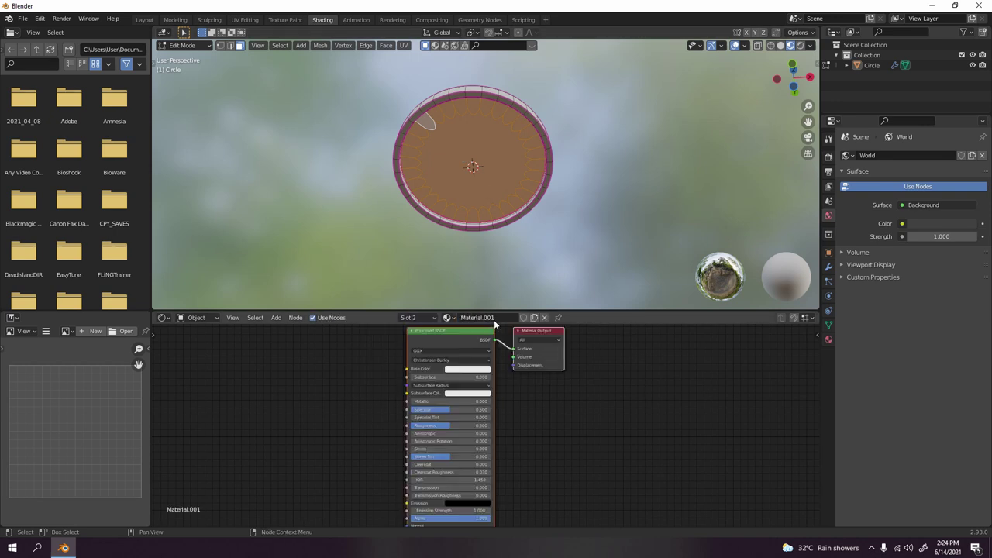
{"action": "type", "text": "Light"}
{"action": "key", "text": "Return"}
{"action": "left_click", "coordinate": [417, 318]}
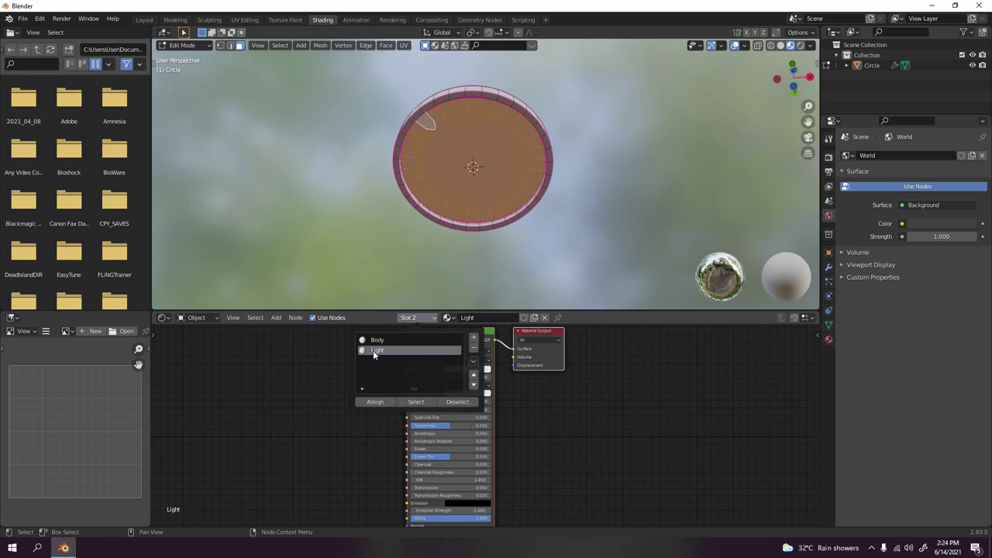
{"action": "left_click", "coordinate": [376, 402]}
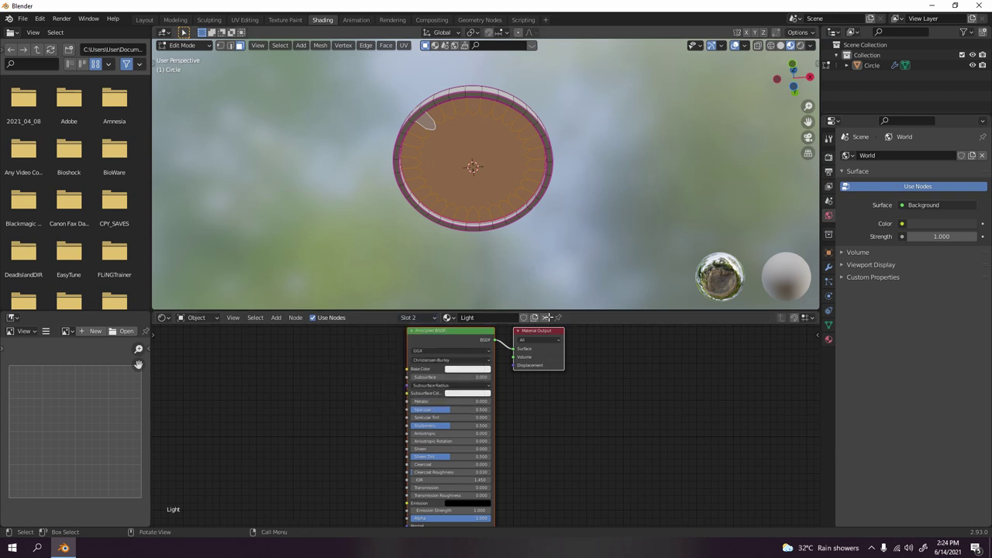
Replace the Principled BSDF with an Emission node linked to the Material Output Surface
{"action": "key", "text": "Tab"}
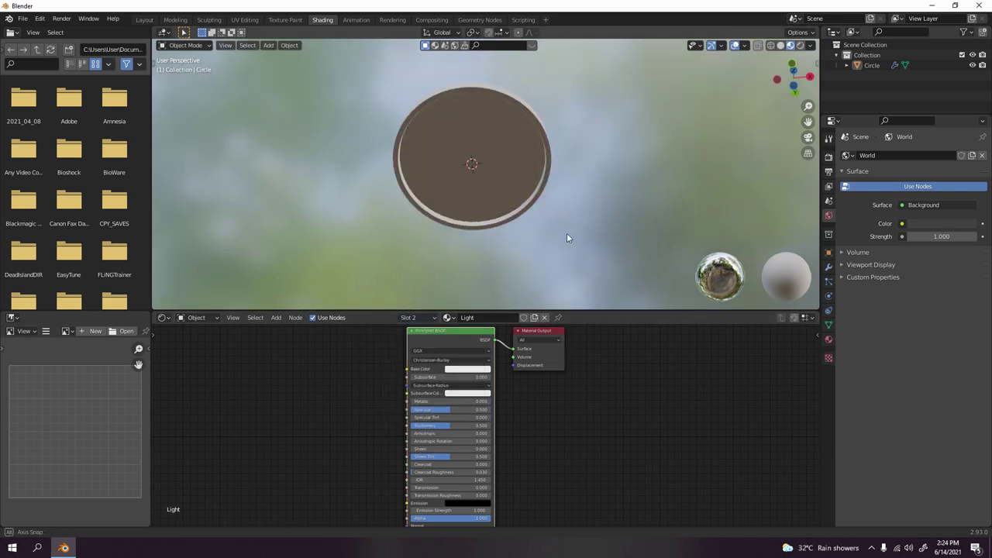
{"action": "middle_click_drag", "start_coordinate": [567, 237], "coordinate": [531, 253]}
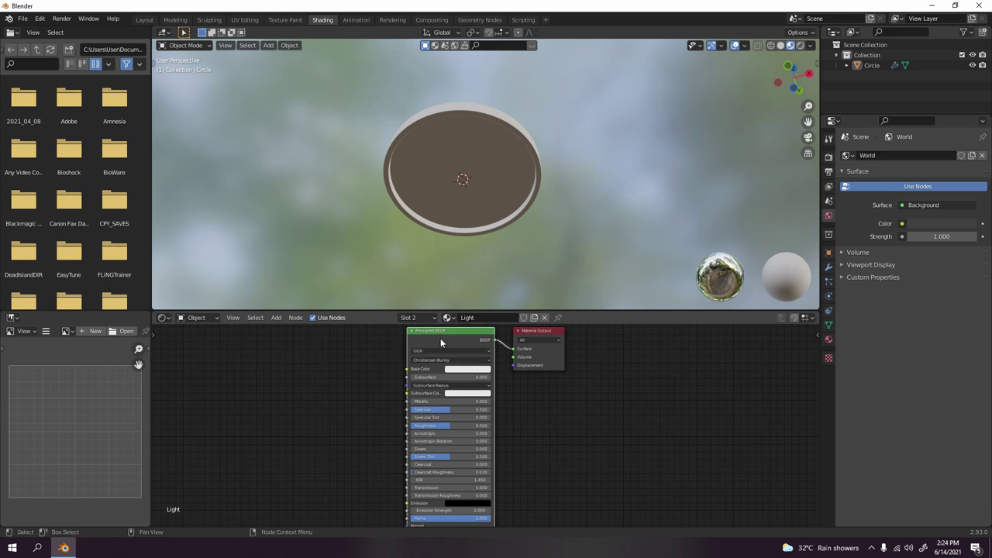
{"action": "key", "text": "x"}
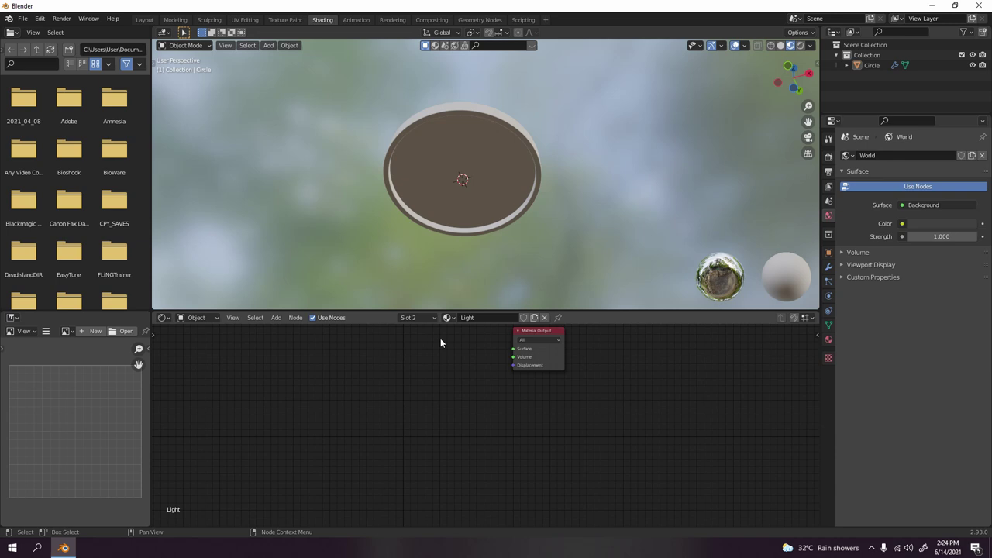
{"action": "key", "text": "shift+a"}
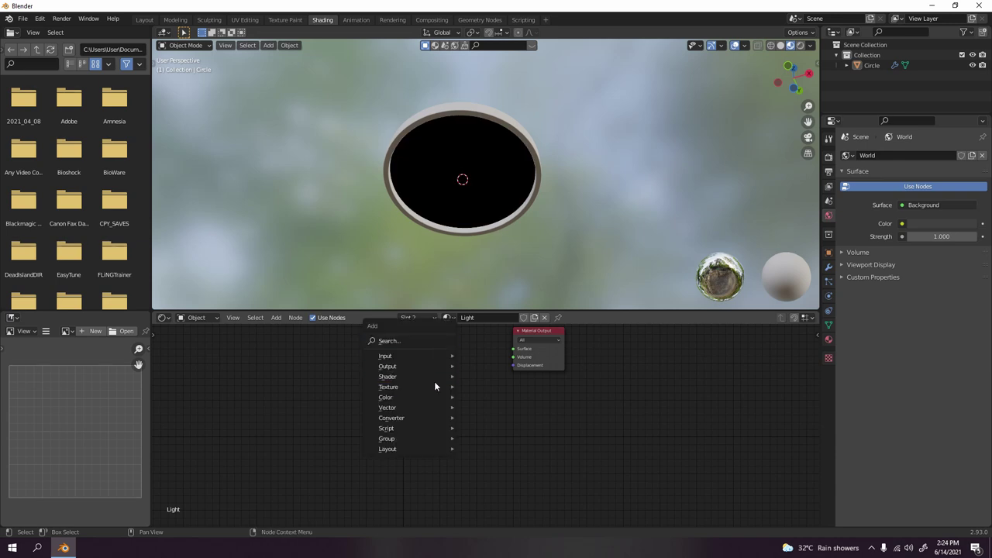
{"action": "mouse_move", "coordinate": [422, 387]}
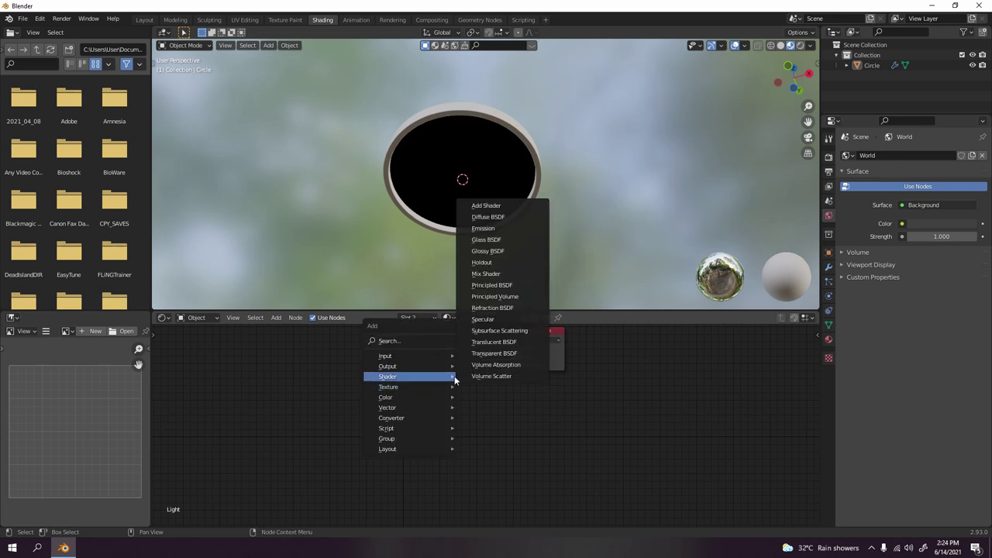
{"action": "left_click", "coordinate": [500, 232]}
{"action": "left_click", "coordinate": [445, 365]}
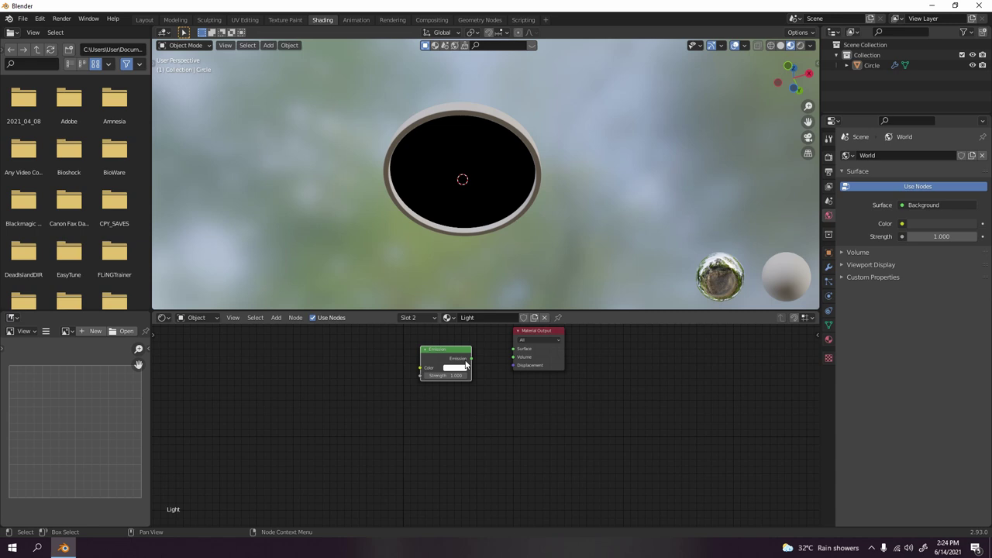
{"action": "left_click_drag", "start_coordinate": [471, 358], "coordinate": [519, 353]}
{"action": "middle_click_drag", "start_coordinate": [528, 228], "coordinate": [564, 166]}
Set the Emission Strength to 6 so the inner disc glows white
{"action": "left_click", "coordinate": [456, 376]}
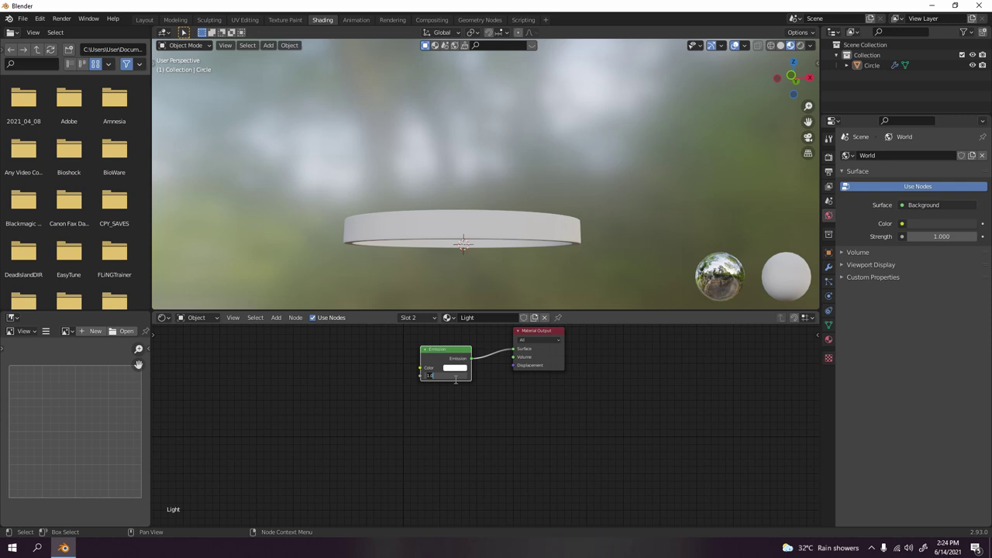
{"action": "key", "text": "Return"}
{"action": "middle_click_drag", "start_coordinate": [638, 270], "coordinate": [560, 227]}
{"action": "scroll", "coordinate": [560, 226], "scroll_direction": "up", "scroll_amount": 3}
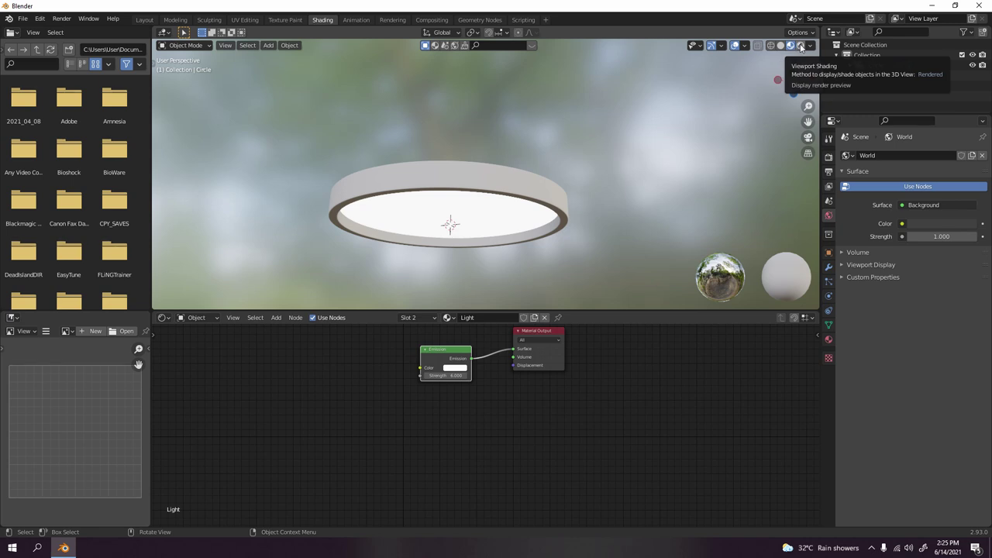
Switch the viewport to Rendered shading and enable Bloom in Render Properties
{"action": "left_click", "coordinate": [801, 47]}
{"action": "scroll", "coordinate": [496, 168], "scroll_direction": "down", "scroll_amount": 4}
{"action": "mouse_move", "coordinate": [496, 168]}
{"action": "middle_mouse_down"}
{"action": "mouse_move", "coordinate": [440, 115]}
{"action": "mouse_move", "coordinate": [379, 194]}
{"action": "mouse_move", "coordinate": [499, 199]}
{"action": "mouse_move", "coordinate": [504, 154]}
{"action": "middle_mouse_up"}
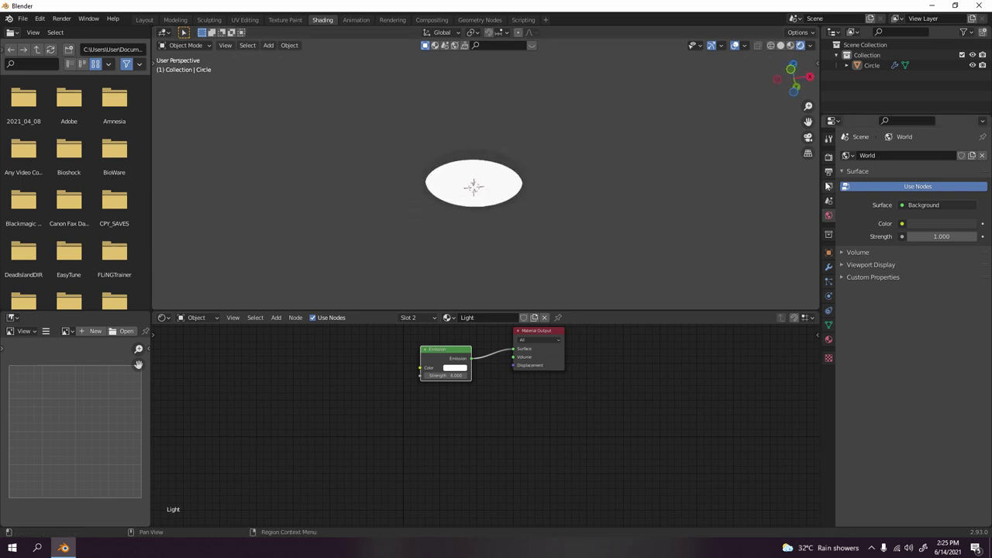
{"action": "middle_click_drag", "start_coordinate": [792, 231], "coordinate": [696, 196]}
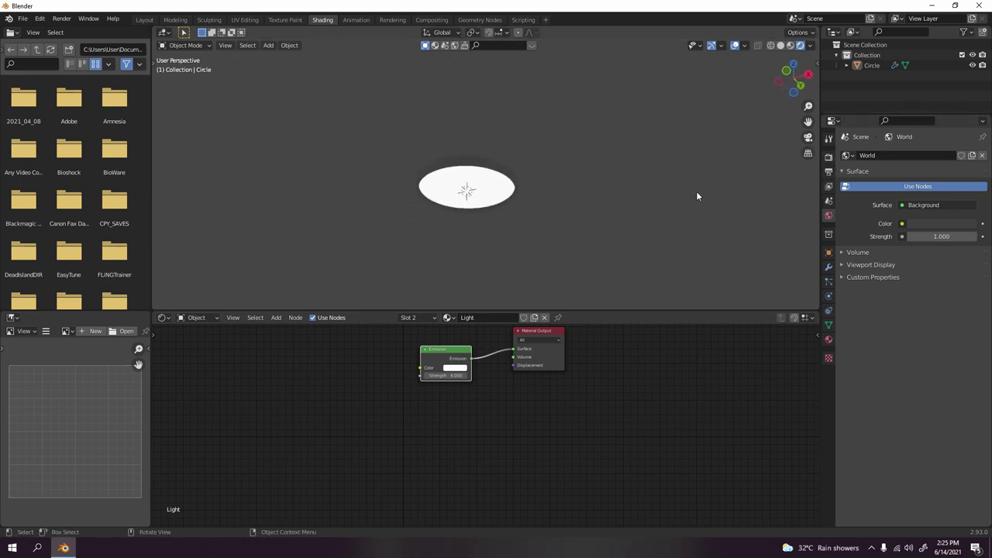
{"action": "left_click", "coordinate": [828, 156]}
{"action": "left_click", "coordinate": [849, 238]}
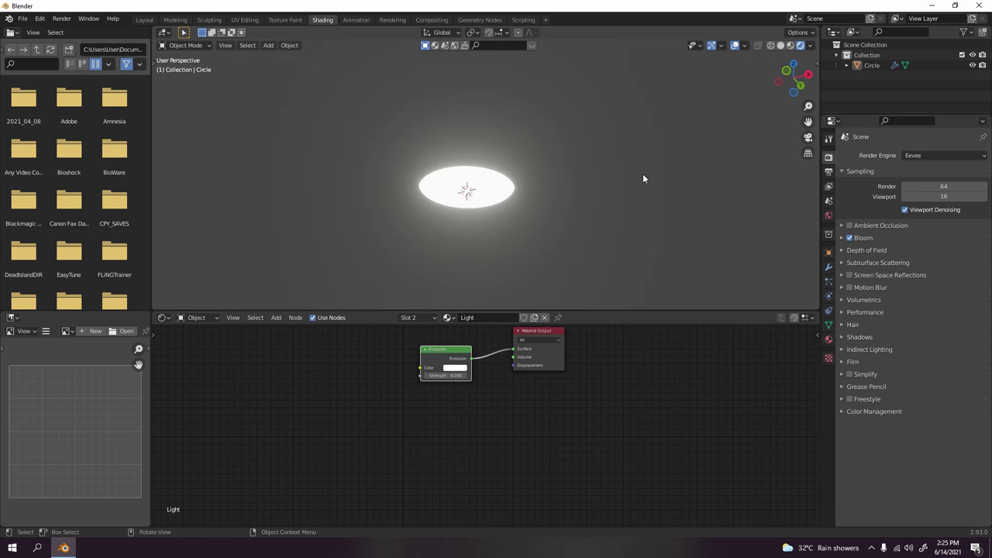
{"action": "middle_click_drag", "start_coordinate": [642, 173], "coordinate": [626, 144]}
{"action": "scroll", "coordinate": [623, 175], "scroll_direction": "up", "scroll_amount": 5}
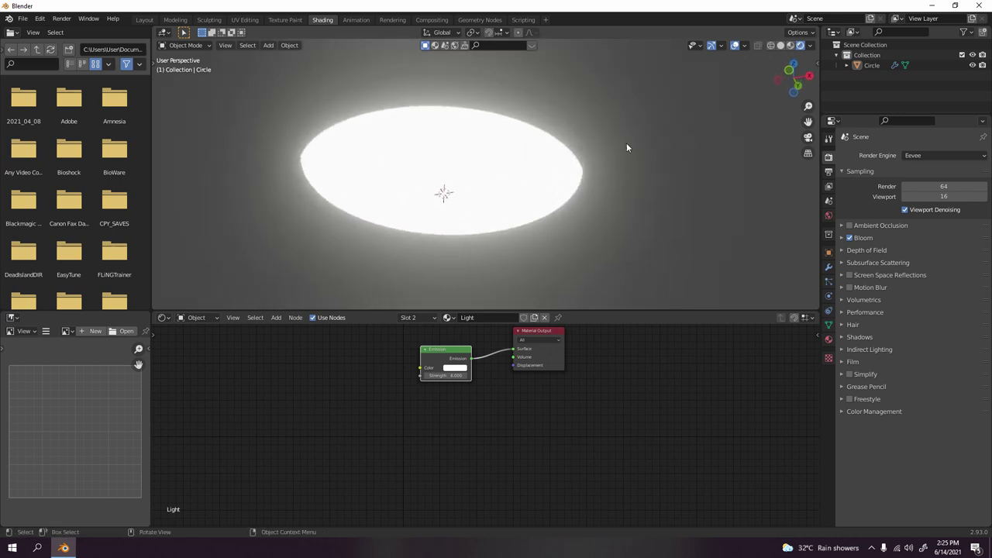
Experiment with the World colour, tinting it teal-blue
{"action": "left_click", "coordinate": [828, 216]}
{"action": "left_click", "coordinate": [933, 223]}
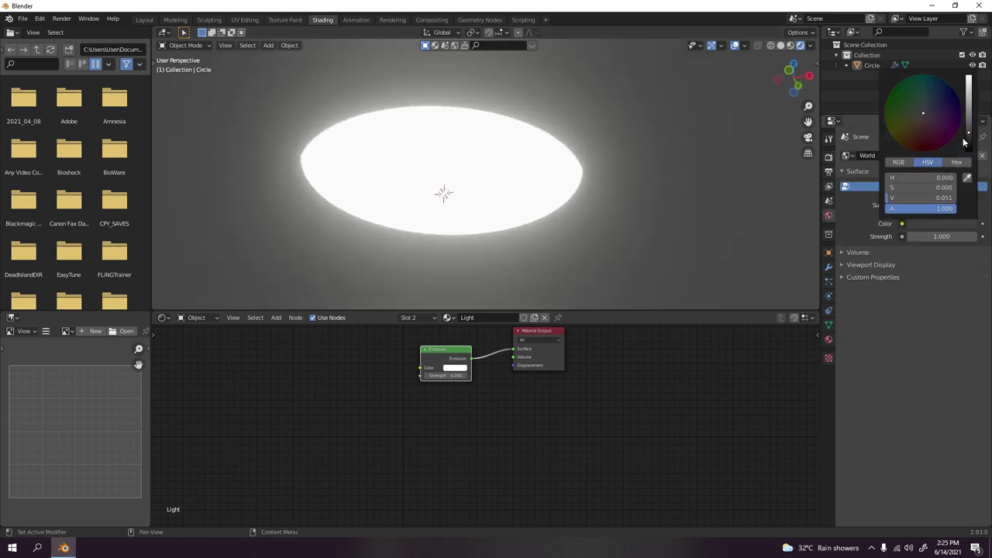
{"action": "left_click_drag", "start_coordinate": [967, 136], "coordinate": [968, 107]}
{"action": "left_click", "coordinate": [925, 100]}
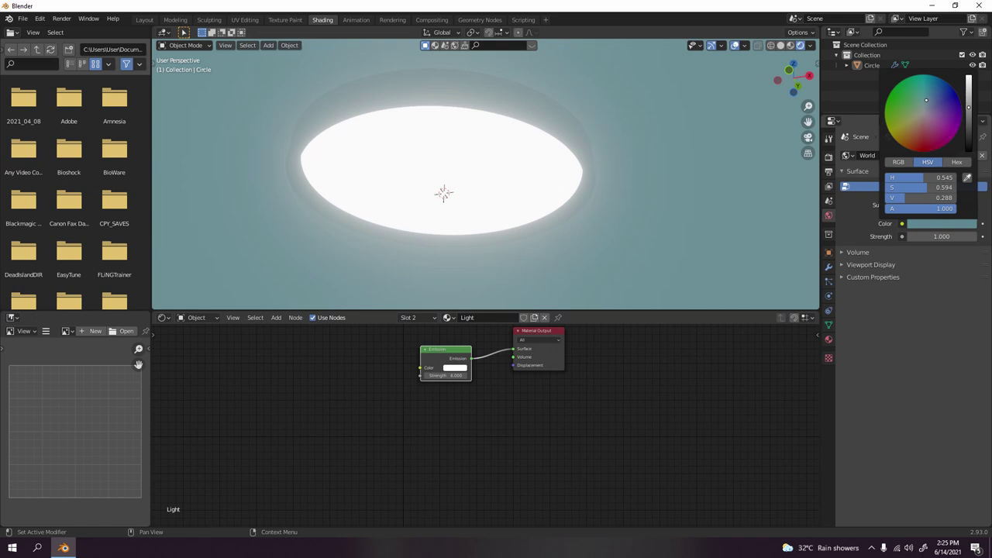
{"action": "left_click", "coordinate": [930, 100]}
Browse the View Layer, Output, Render, Scene and Collection property tabs
{"action": "left_click", "coordinate": [828, 186]}
{"action": "left_click", "coordinate": [829, 172]}
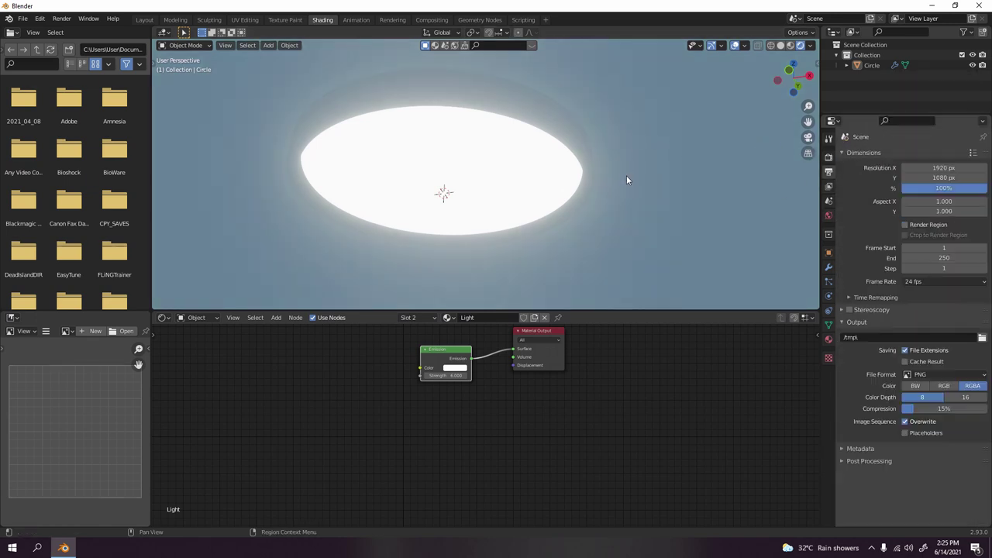
{"action": "left_click", "coordinate": [828, 157]}
{"action": "left_click", "coordinate": [829, 186]}
{"action": "left_click", "coordinate": [829, 201]}
{"action": "left_click", "coordinate": [829, 234]}
Darken the World colour to black
{"action": "middle_click_drag", "start_coordinate": [774, 217], "coordinate": [589, 157]}
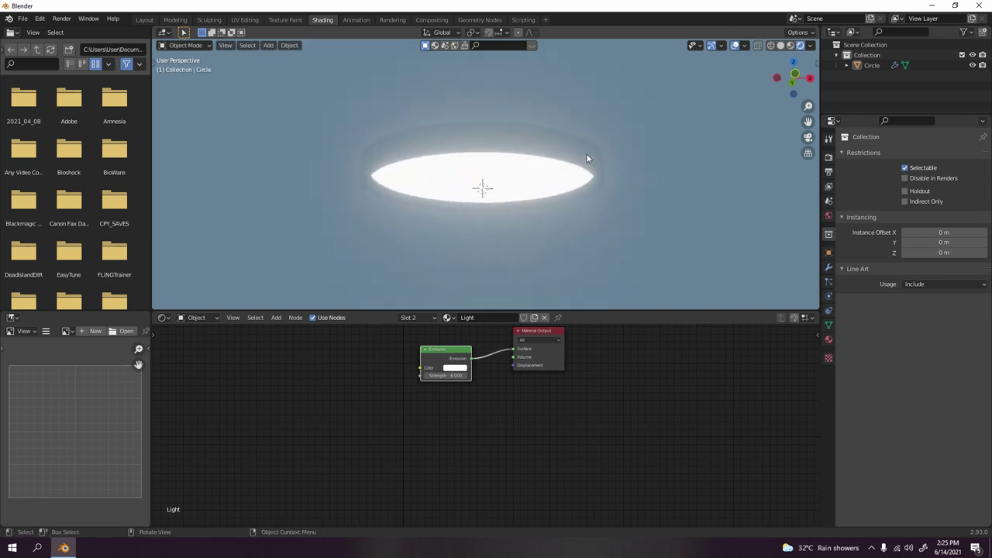
{"action": "left_click", "coordinate": [828, 216]}
{"action": "left_click", "coordinate": [941, 223]}
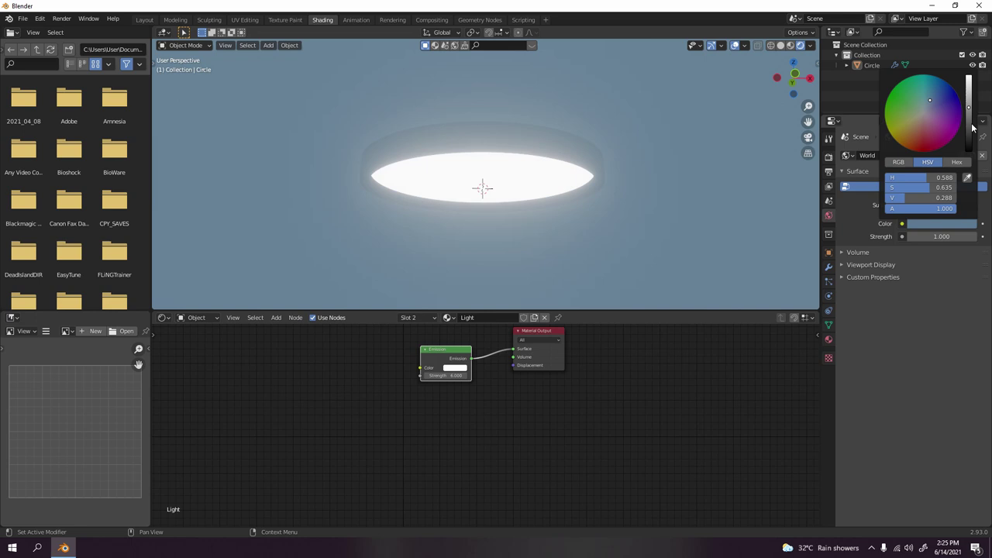
{"action": "left_click_drag", "start_coordinate": [969, 128], "coordinate": [968, 153]}
{"action": "middle_click_drag", "start_coordinate": [684, 170], "coordinate": [562, 182]}
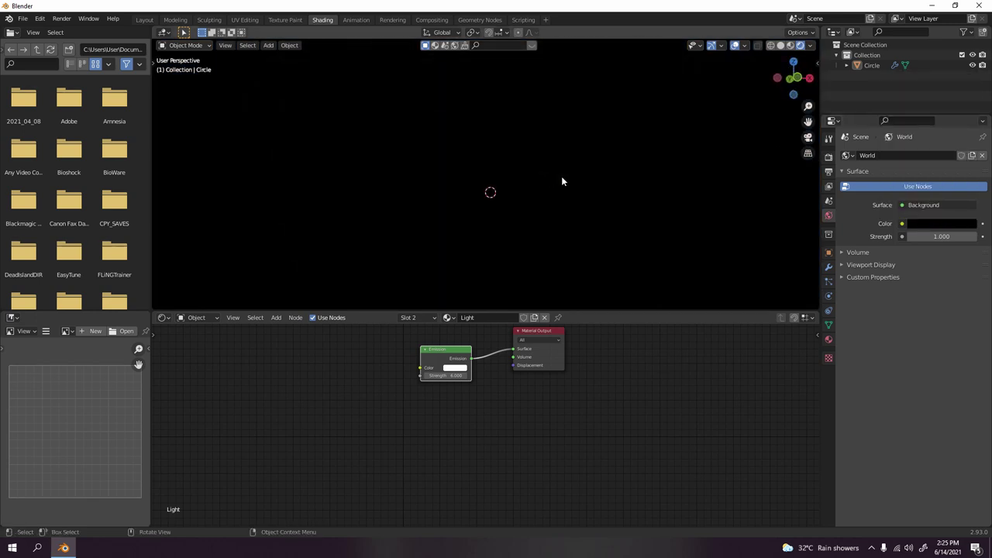
{"action": "left_click", "coordinate": [828, 156]}
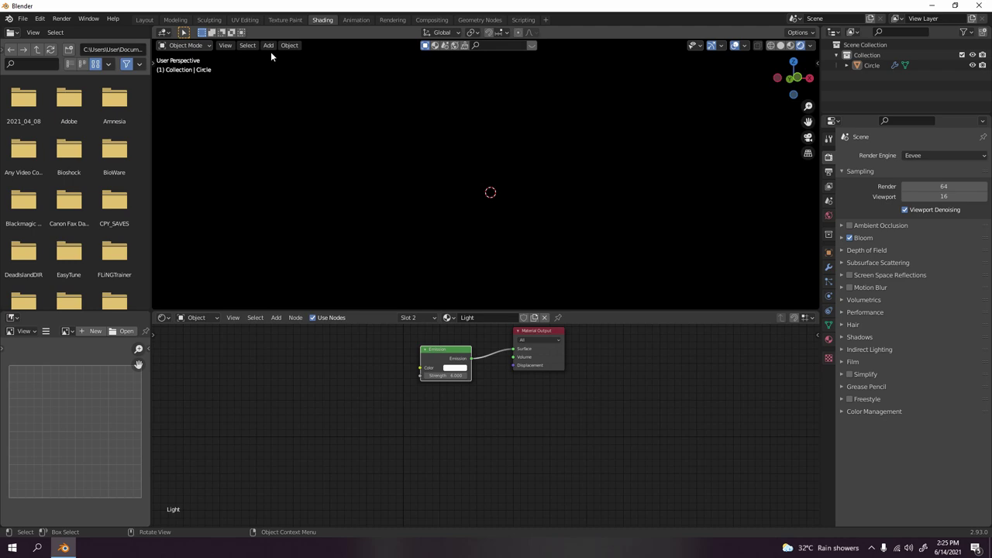
In the Layout workspace, add an Area light and raise it about 2.54 m above the disc
{"action": "left_click", "coordinate": [144, 19]}
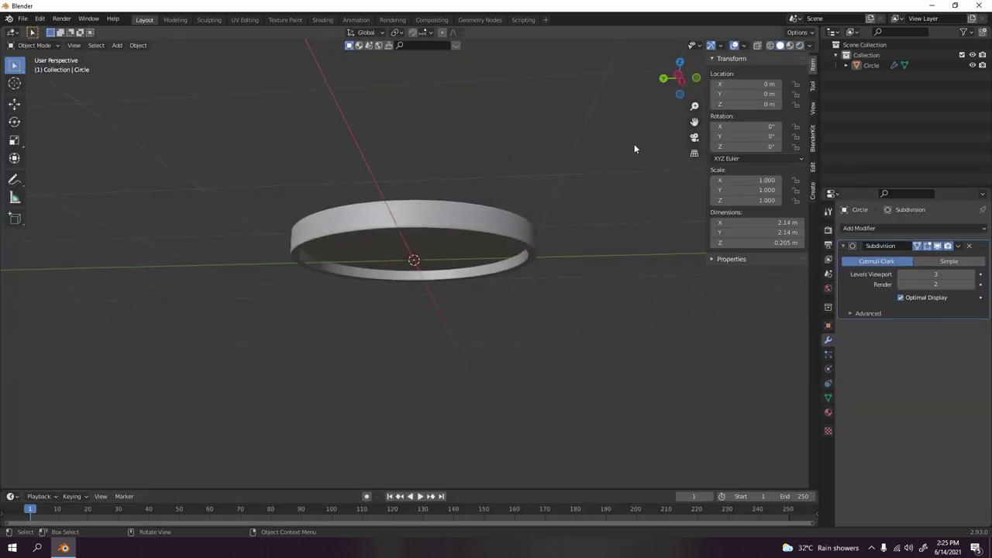
{"action": "left_click", "coordinate": [800, 45]}
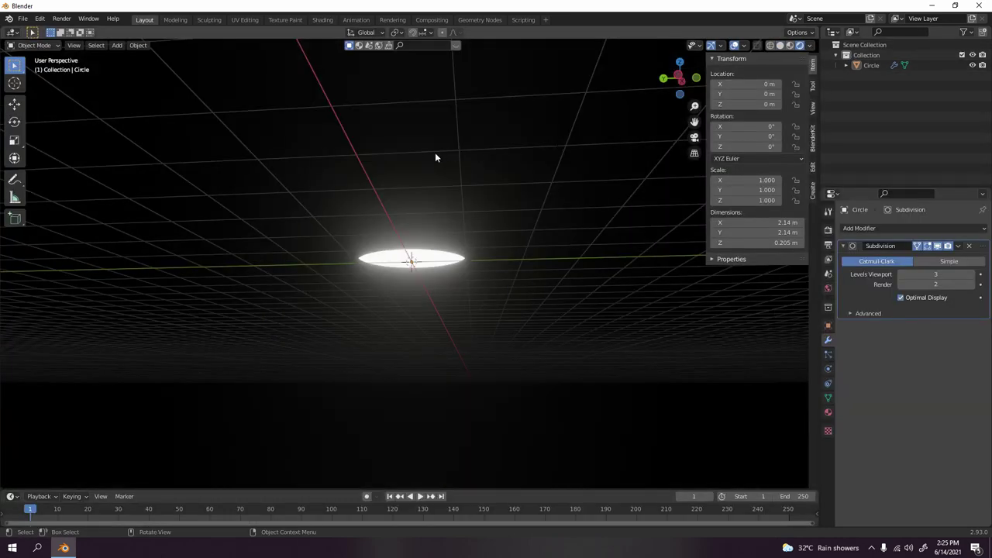
{"action": "key", "text": "Delete"}
{"action": "key", "text": "shift+a"}
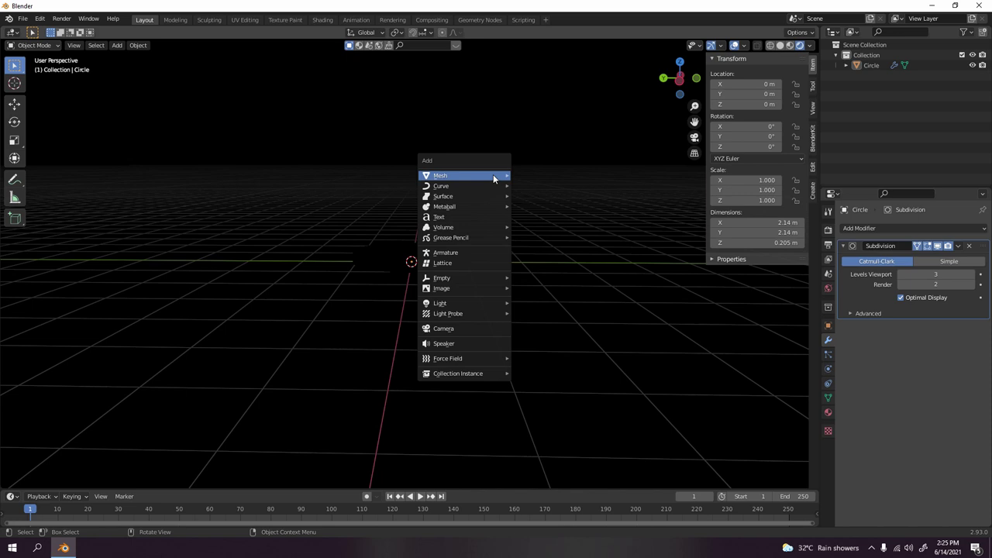
{"action": "mouse_move", "coordinate": [453, 211]}
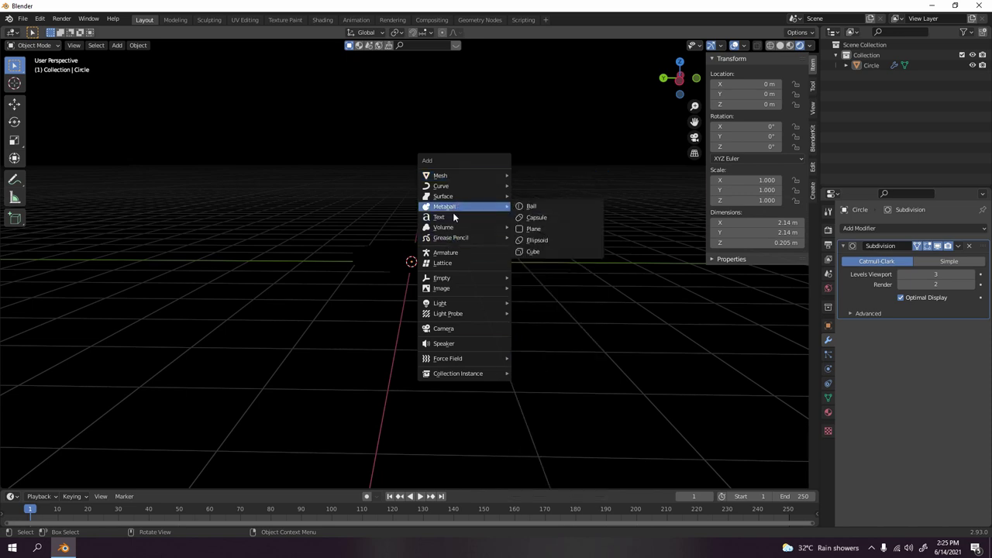
{"action": "mouse_move", "coordinate": [457, 305]}
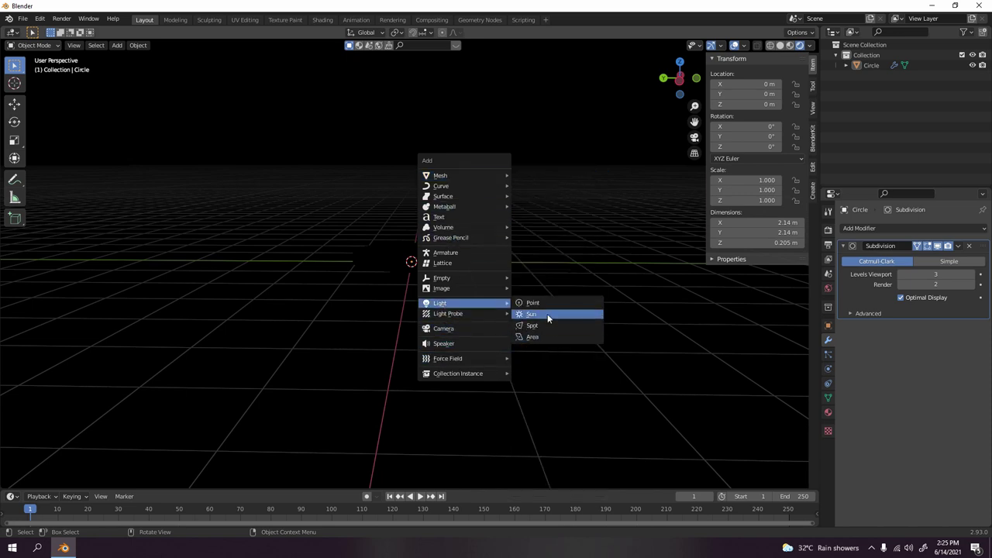
{"action": "left_click", "coordinate": [547, 337]}
{"action": "key", "text": "g"}
{"action": "key", "text": "z"}
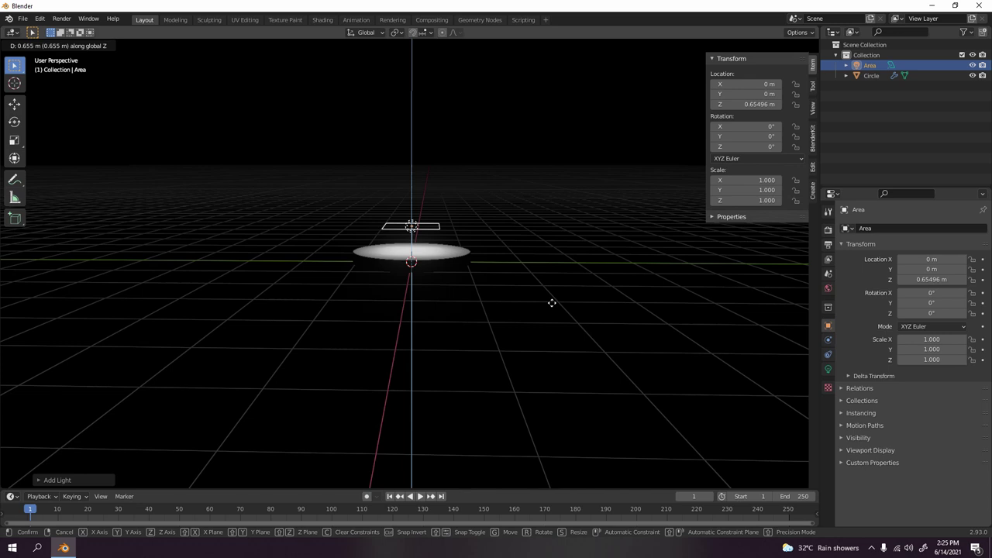
{"action": "left_click", "coordinate": [543, 195]}
Scale the area light to 3.773 and set its power to 60 W
{"action": "key", "text": "s"}
{"action": "left_click", "coordinate": [232, 355]}
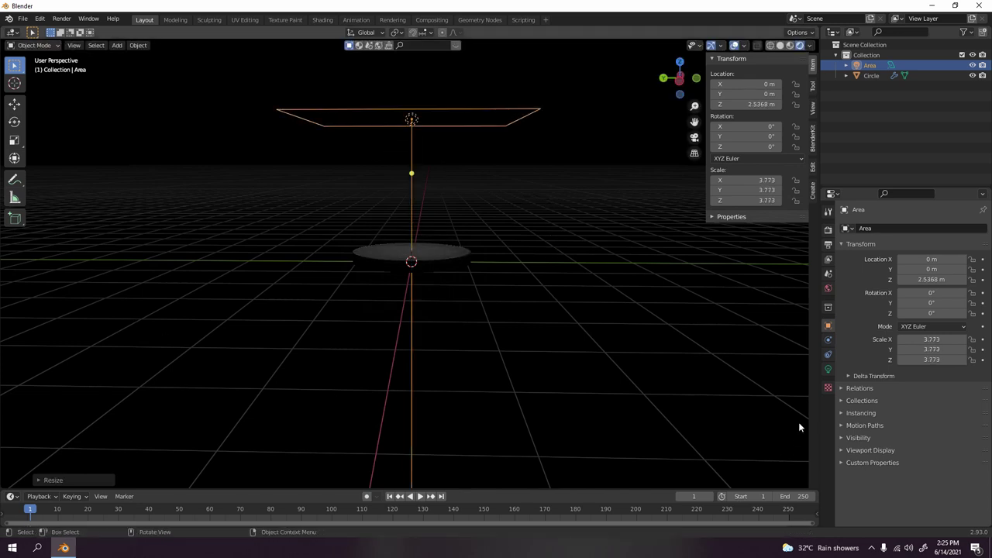
{"action": "left_click", "coordinate": [828, 369]}
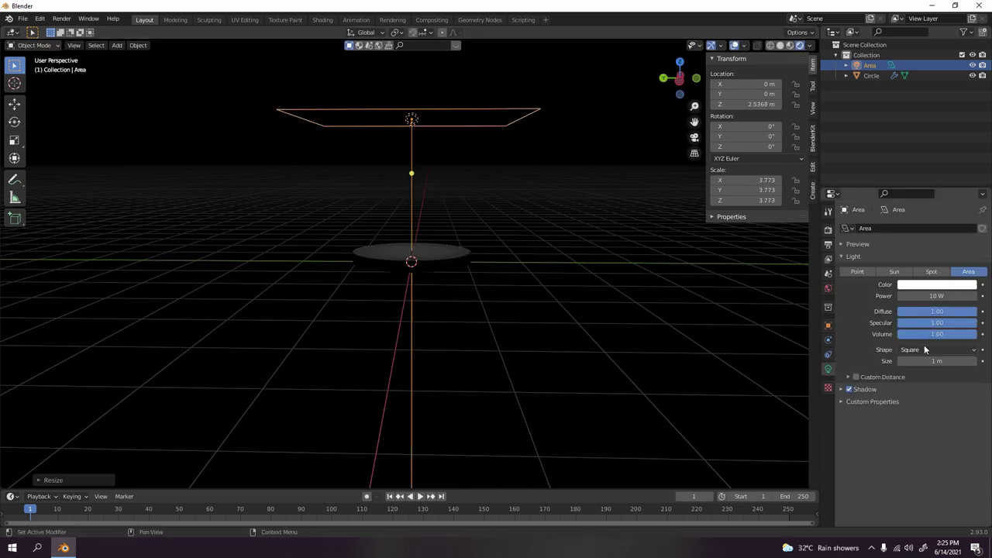
{"action": "left_click", "coordinate": [939, 297]}
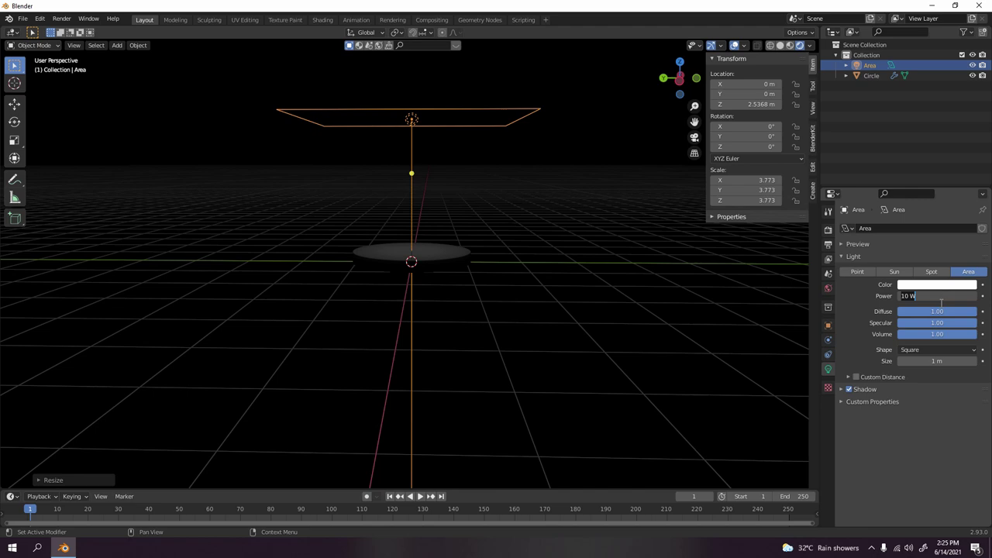
{"action": "type", "text": "60"}
{"action": "key", "text": "Return"}
{"action": "middle_click_drag", "start_coordinate": [547, 241], "coordinate": [551, 212]}
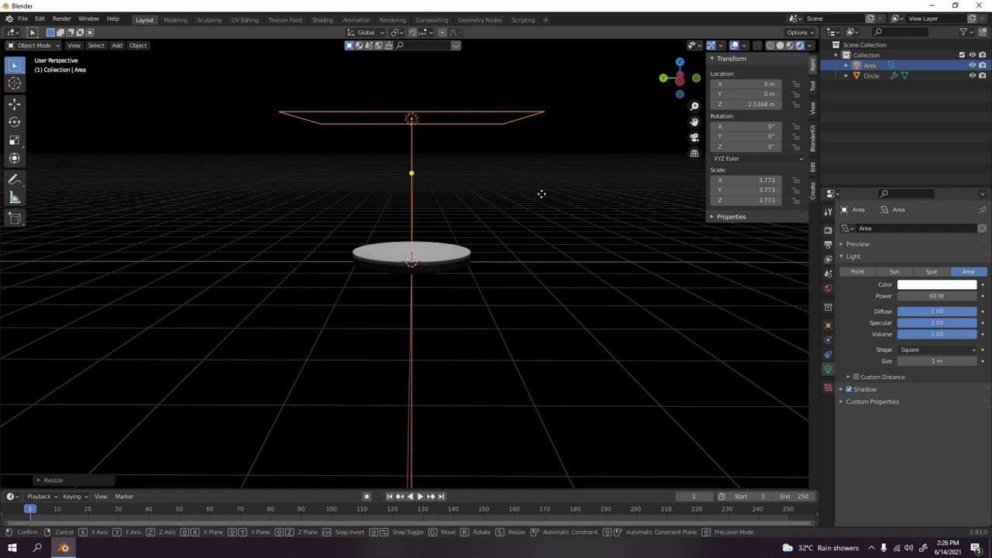
Move the area light along Y and tilt it -25.1° on X
{"action": "key", "text": "g"}
{"action": "key", "text": "x"}
{"action": "key", "text": "y"}
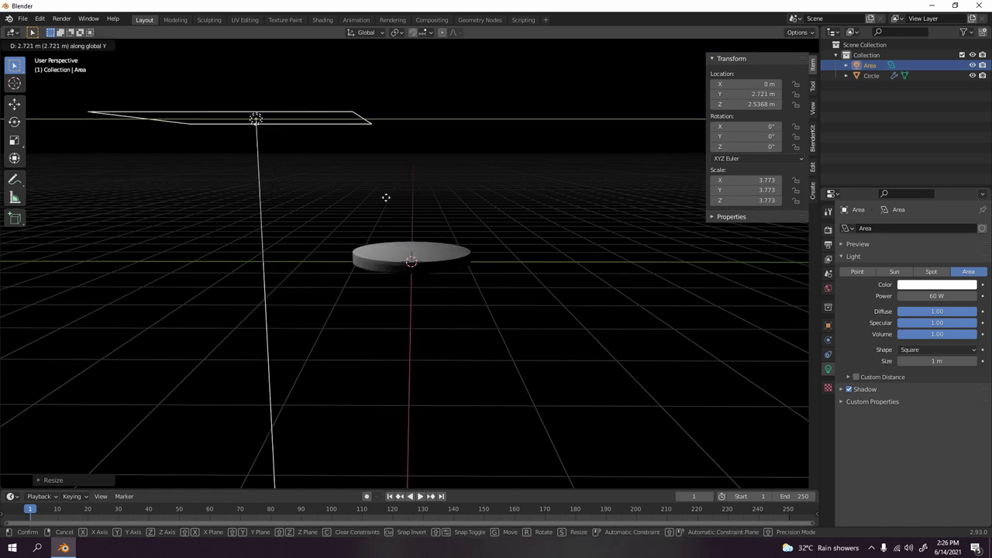
{"action": "left_click", "coordinate": [401, 206]}
{"action": "key", "text": "r"}
{"action": "key", "text": "x"}
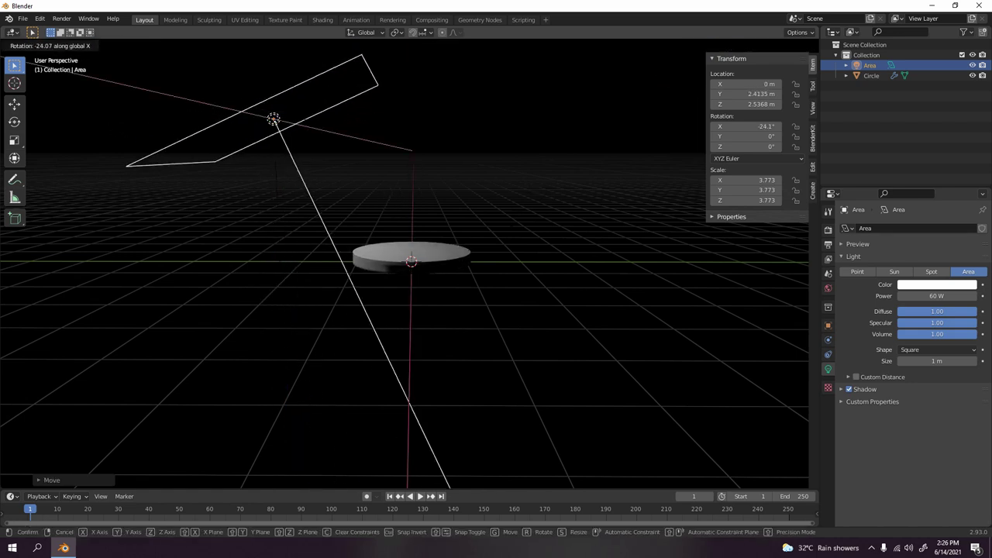
{"action": "left_click", "coordinate": [556, 124]}
Duplicate it as Area.001, place it opposite, tilt it 26.9° on X, and move it to X -2.1672 m
{"action": "key", "text": "shift+d"}
{"action": "key", "text": "x"}
{"action": "key", "text": "y"}
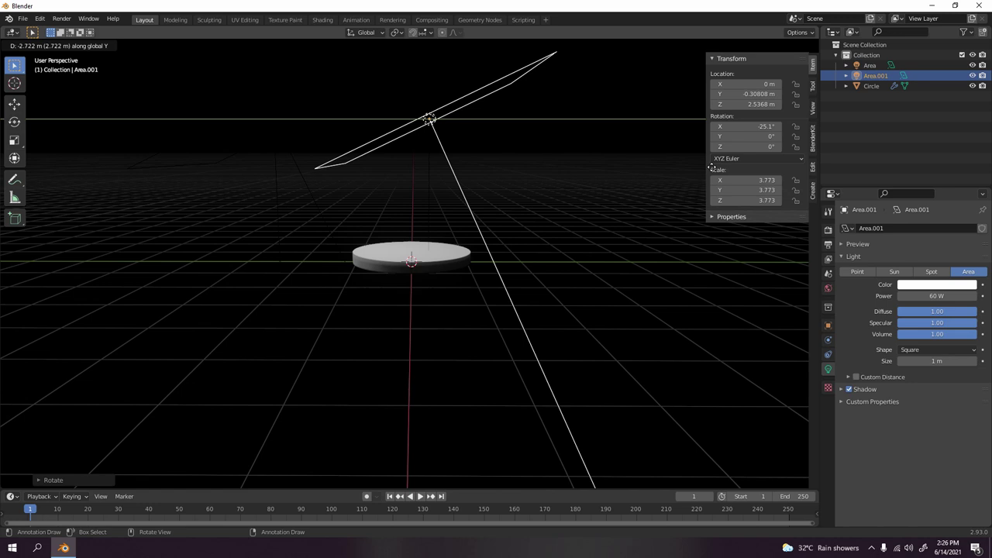
{"action": "left_click", "coordinate": [740, 190]}
{"action": "key", "text": "r"}
{"action": "key", "text": "x"}
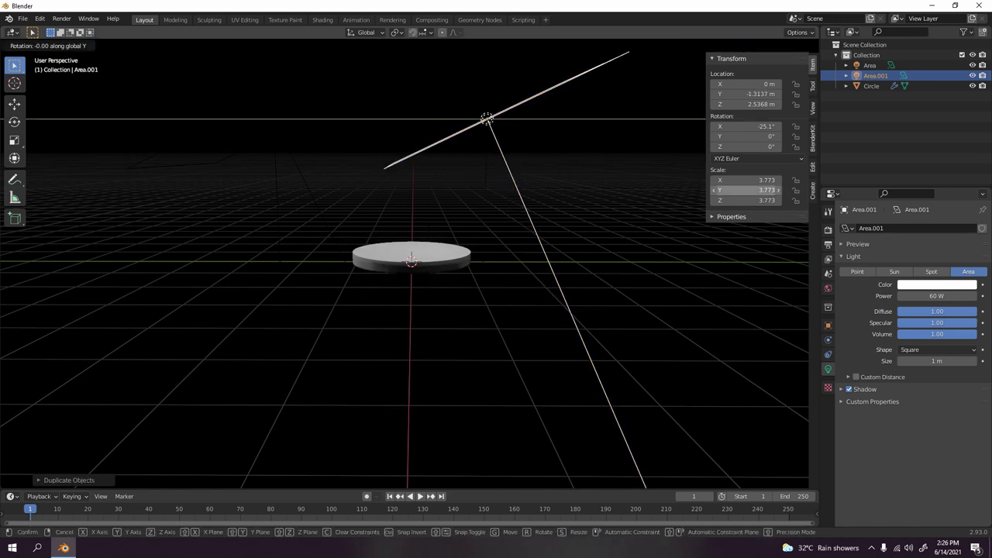
{"action": "left_click", "coordinate": [611, 414]}
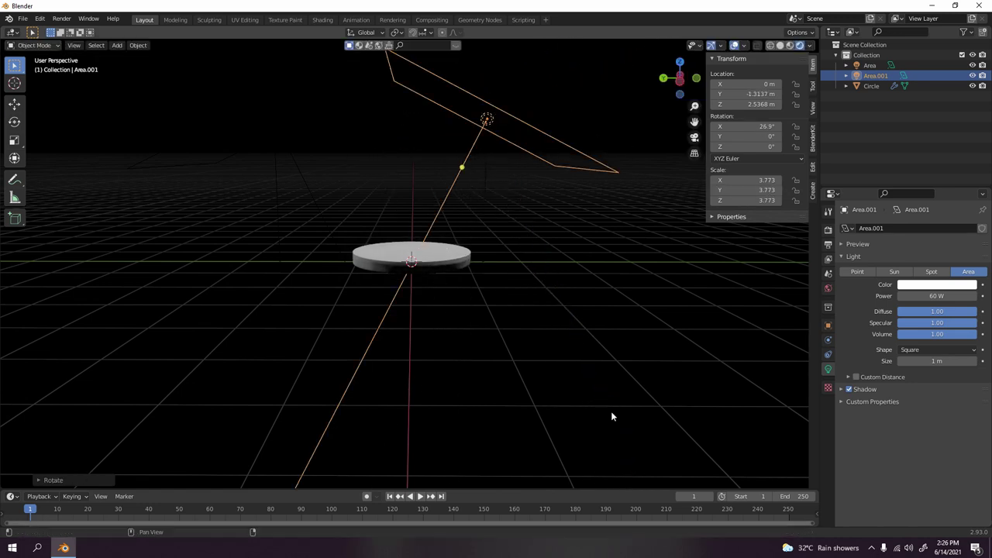
{"action": "key", "text": "g"}
{"action": "key", "text": "x"}
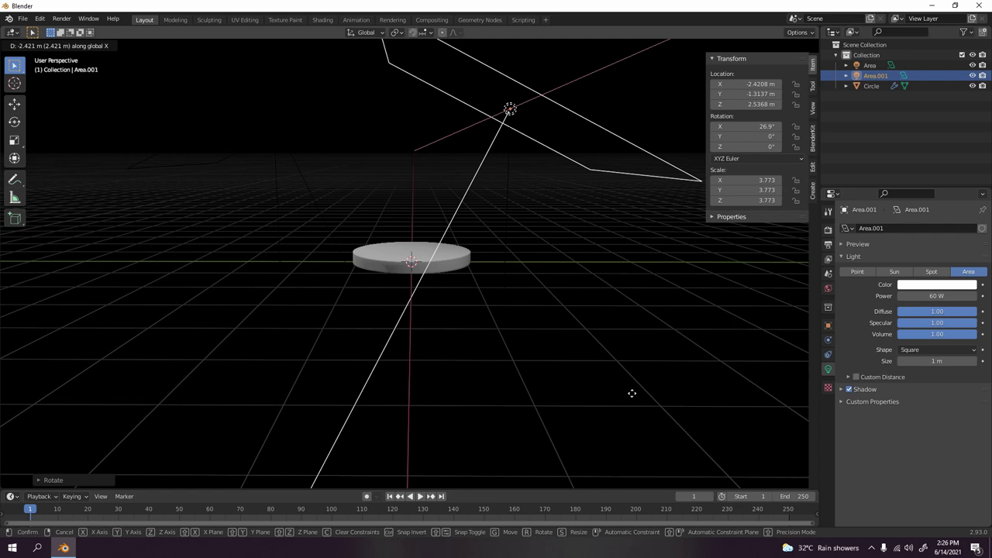
{"action": "left_click", "coordinate": [533, 310]}
Hide the viewport overlays and grid
{"action": "middle_click_drag", "start_coordinate": [533, 310], "coordinate": [564, 270]}
{"action": "scroll", "coordinate": [564, 271], "scroll_direction": "up", "scroll_amount": 4}
{"action": "left_click", "coordinate": [737, 44]}
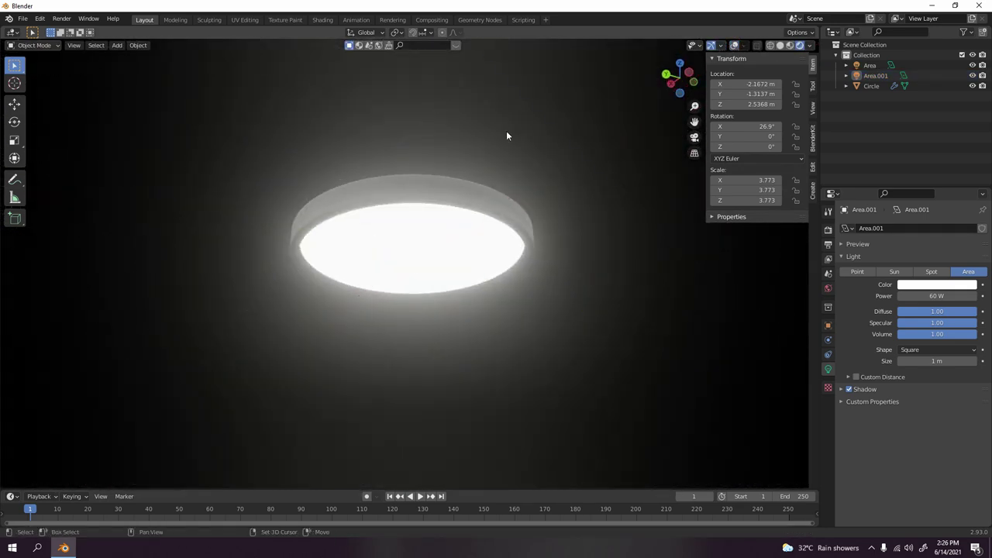
Switch the render engine from Eevee to Cycles and inspect the disc's glowing underside
{"action": "middle_click_drag", "start_coordinate": [507, 132], "coordinate": [488, 287]}
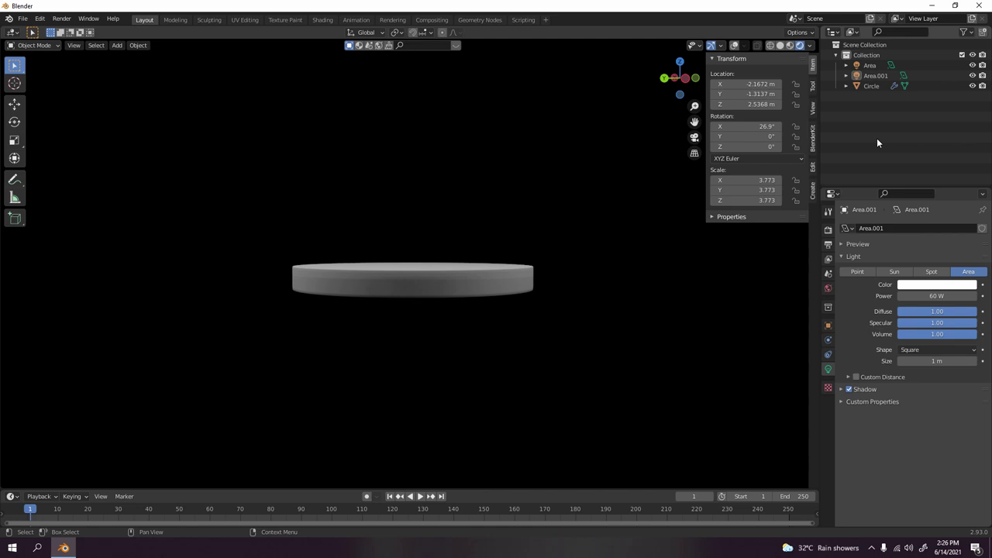
{"action": "left_click", "coordinate": [828, 230]}
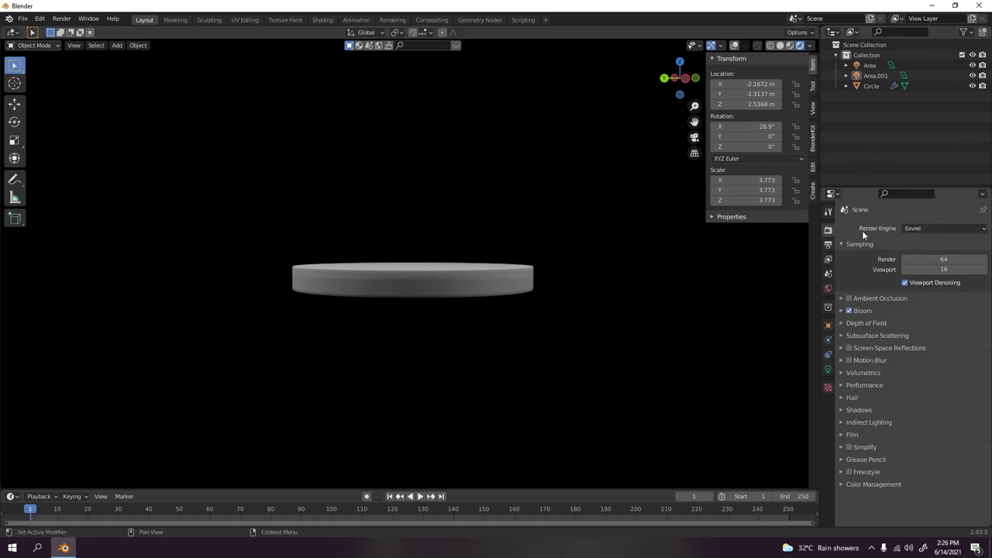
{"action": "left_click", "coordinate": [928, 228]}
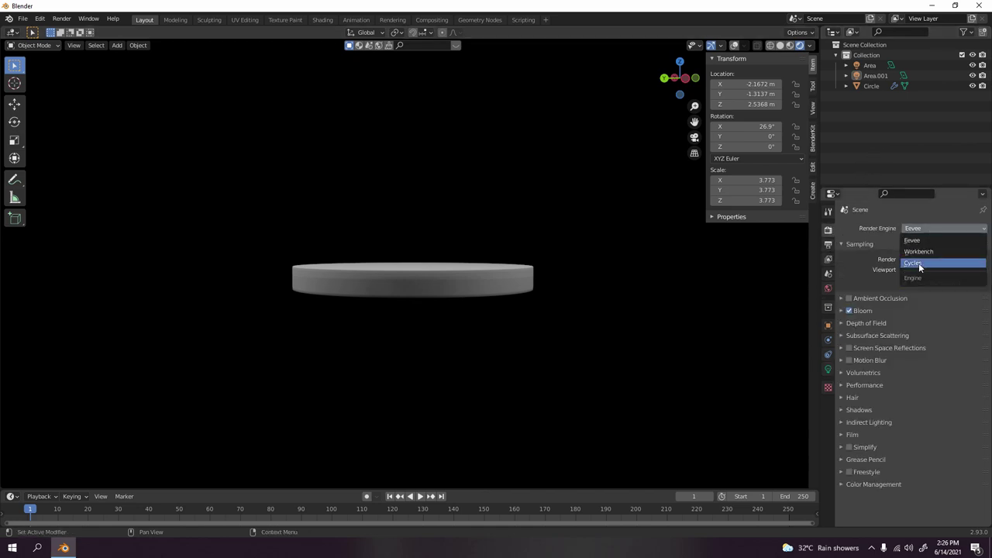
{"action": "left_click", "coordinate": [920, 267]}
{"action": "middle_click_drag", "start_coordinate": [627, 276], "coordinate": [536, 244]}
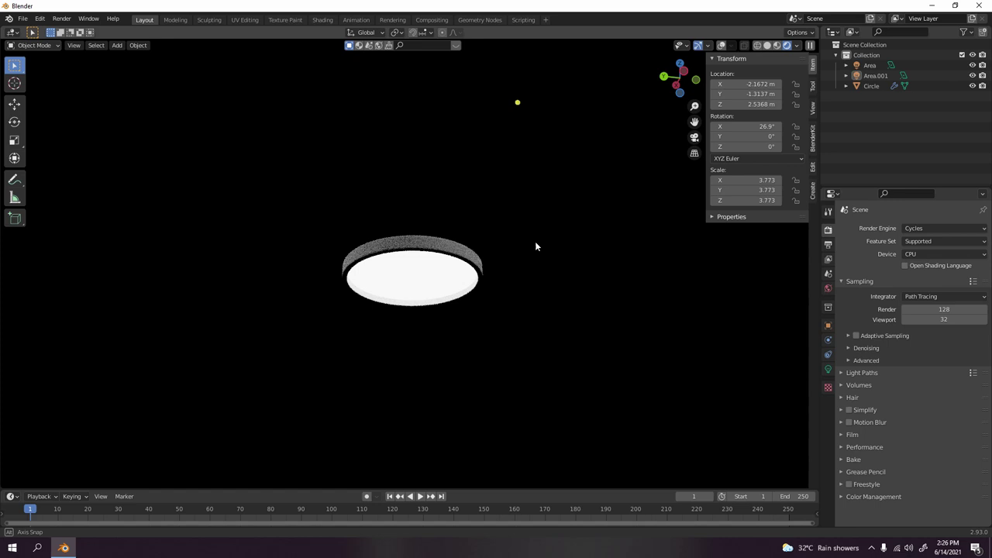
{"action": "middle_click_drag", "start_coordinate": [434, 199], "coordinate": [432, 235]}
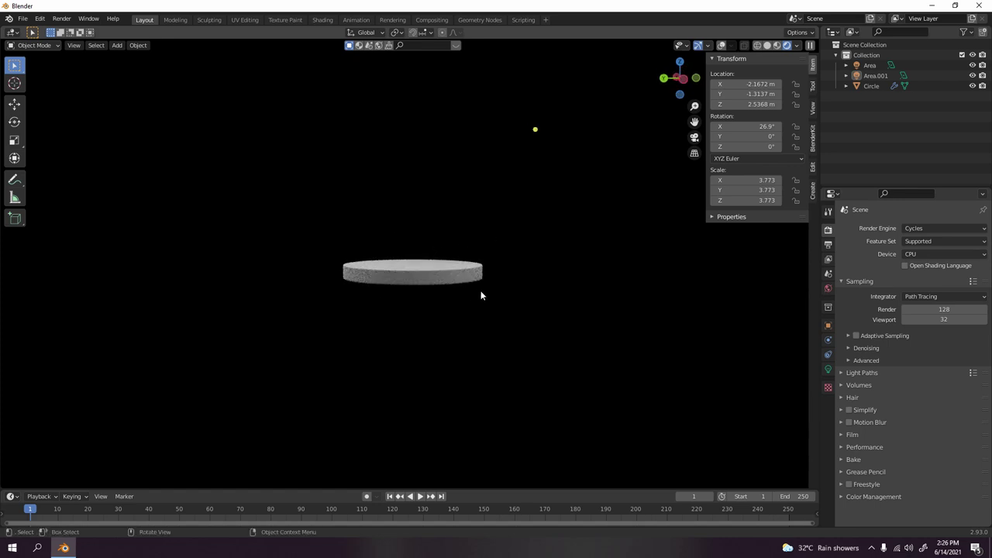
{"action": "middle_click_drag", "start_coordinate": [487, 293], "coordinate": [604, 283]}
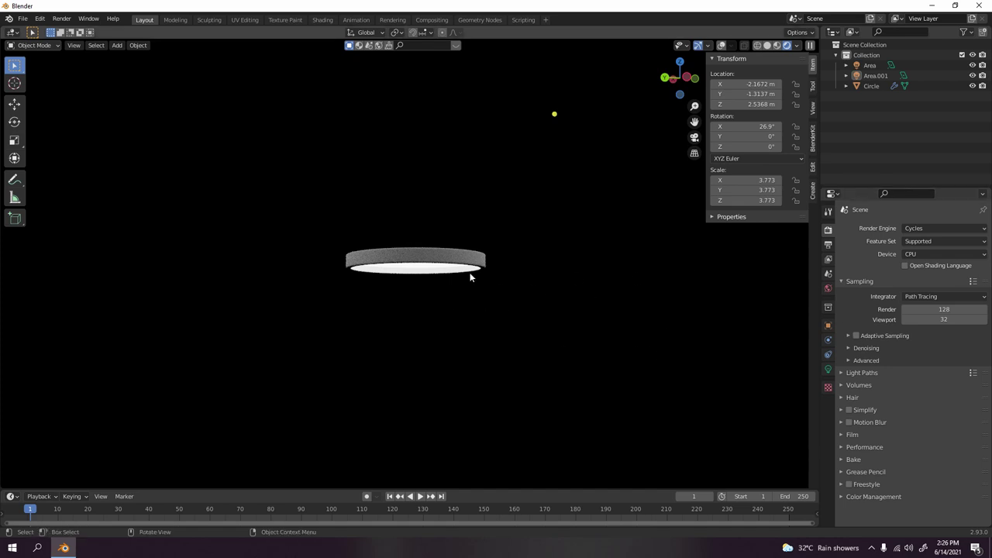
Add a plane mesh, enlarge it, and lower it along Z beneath the lamp
{"action": "key", "text": "shift+a"}
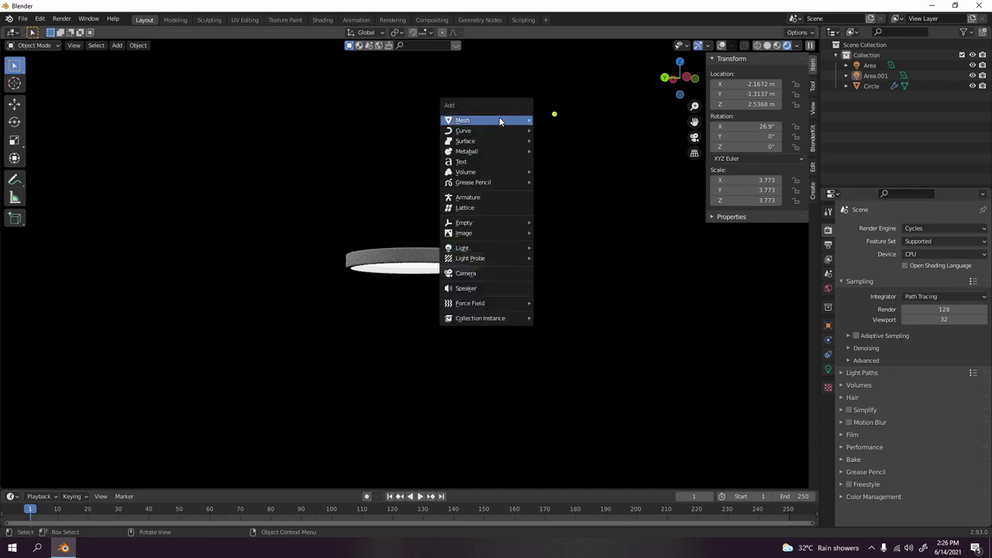
{"action": "left_click", "coordinate": [543, 123]}
{"action": "key", "text": "s"}
{"action": "left_click", "coordinate": [29, 321]}
{"action": "key", "text": "g"}
{"action": "key", "text": "z"}
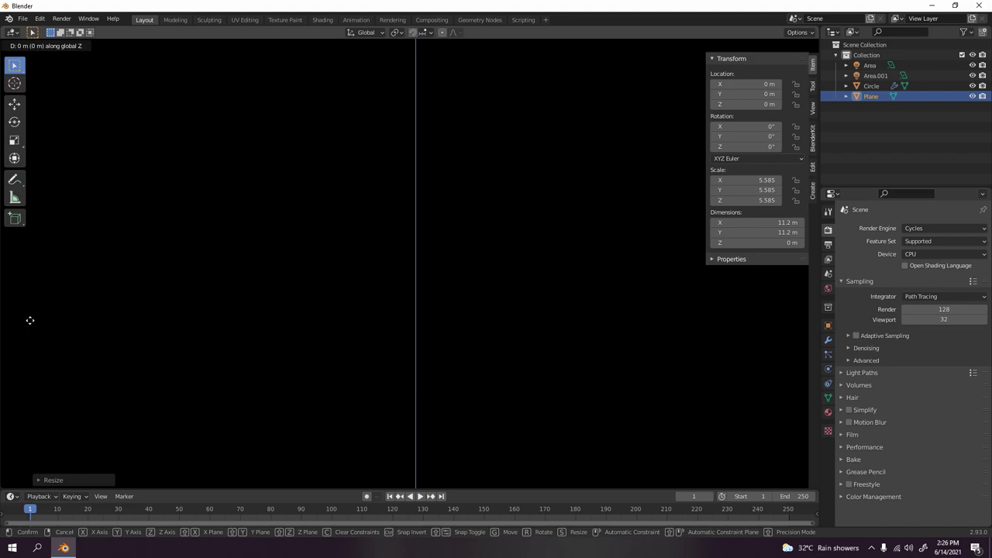
{"action": "left_click", "coordinate": [261, 416]}
Settle the floor plane at scale 4.900 and Z -3.27 m, and switch the render engine back to Eevee
{"action": "scroll", "coordinate": [472, 333], "scroll_direction": "down", "scroll_amount": 8}
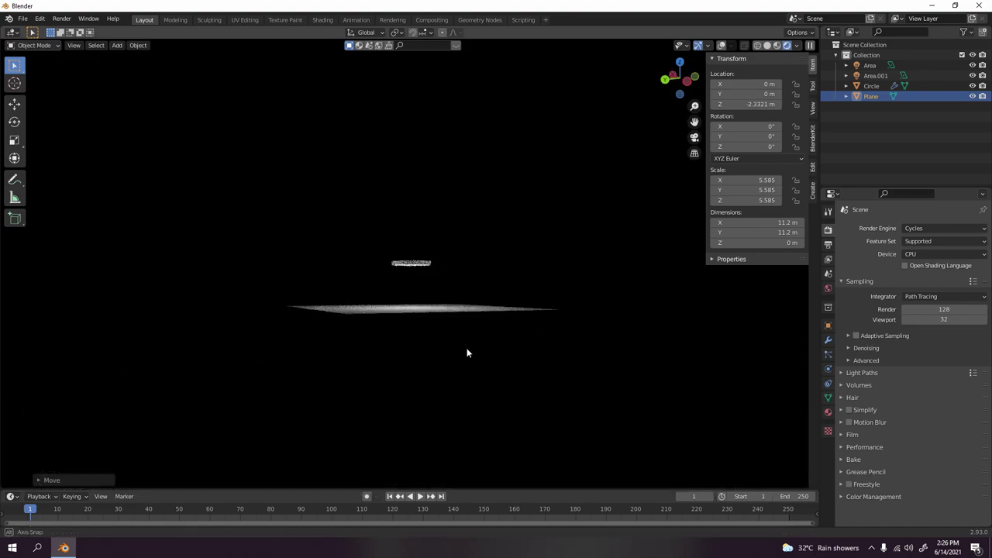
{"action": "middle_click_drag", "start_coordinate": [467, 350], "coordinate": [505, 355]}
{"action": "key", "text": "s"}
{"action": "left_click", "coordinate": [453, 330]}
{"action": "key", "text": "g"}
{"action": "key", "text": "z"}
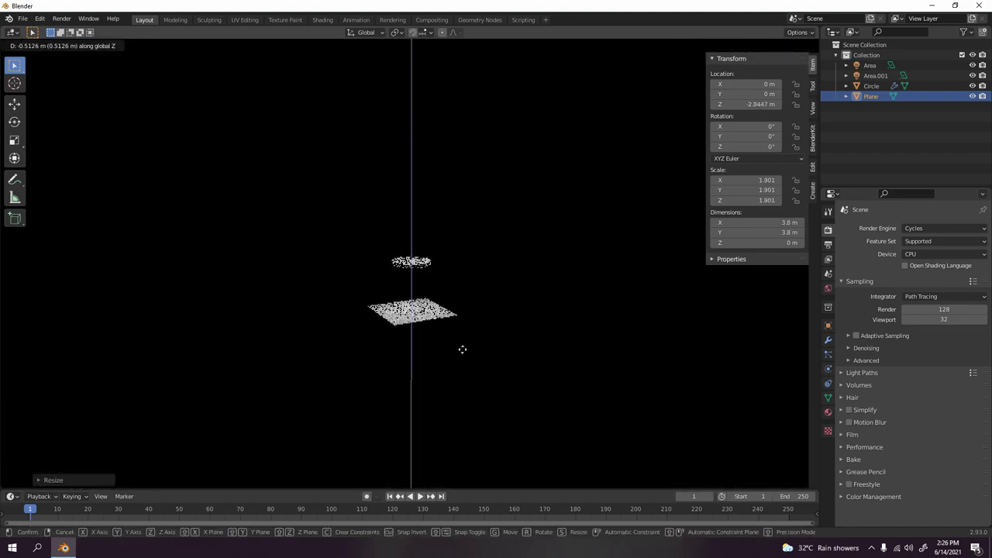
{"action": "key", "text": "s"}
{"action": "left_click", "coordinate": [546, 361]}
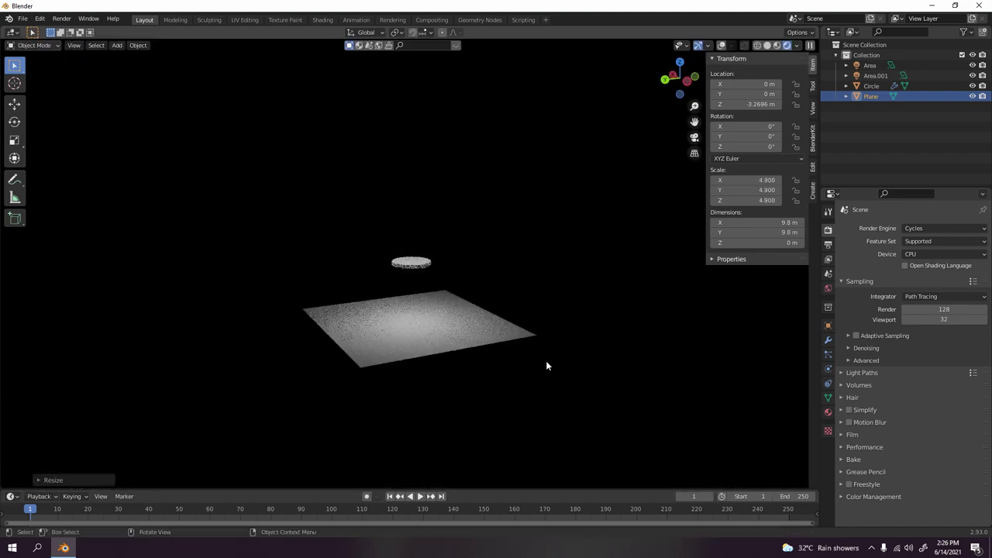
{"action": "left_click", "coordinate": [921, 230]}
{"action": "left_click", "coordinate": [918, 241]}
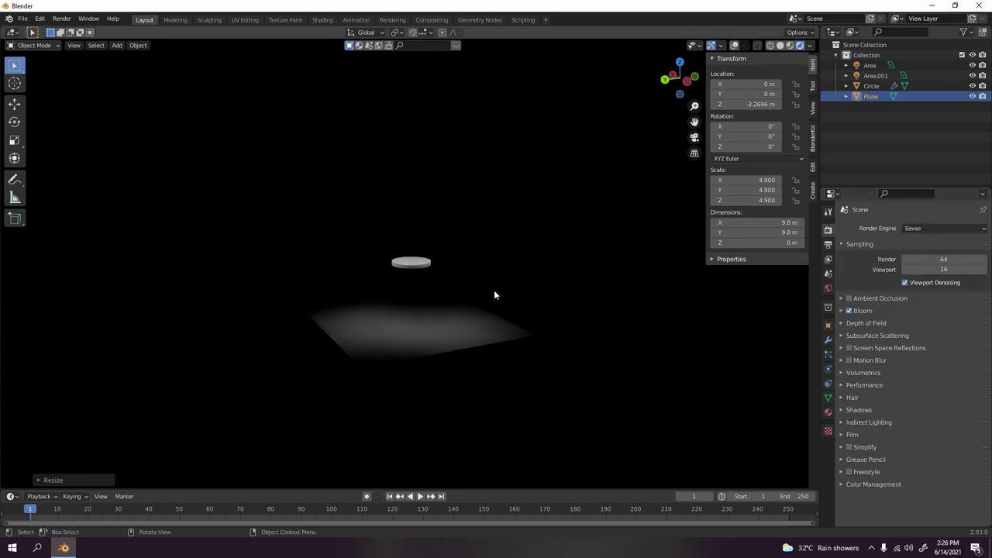
{"action": "scroll", "coordinate": [494, 290], "scroll_direction": "up", "scroll_amount": 2}
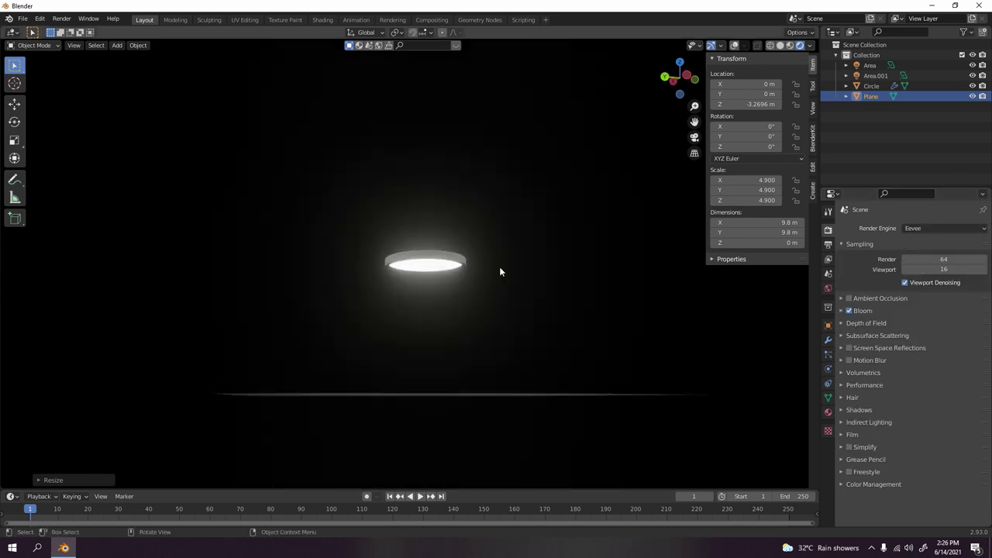
{"action": "scroll", "coordinate": [498, 273], "scroll_direction": "up", "scroll_amount": 2}
{"action": "middle_click_drag", "start_coordinate": [497, 278], "coordinate": [538, 317], "text": "shift"}
{"action": "scroll", "coordinate": [457, 279], "scroll_direction": "up", "scroll_amount": 3}
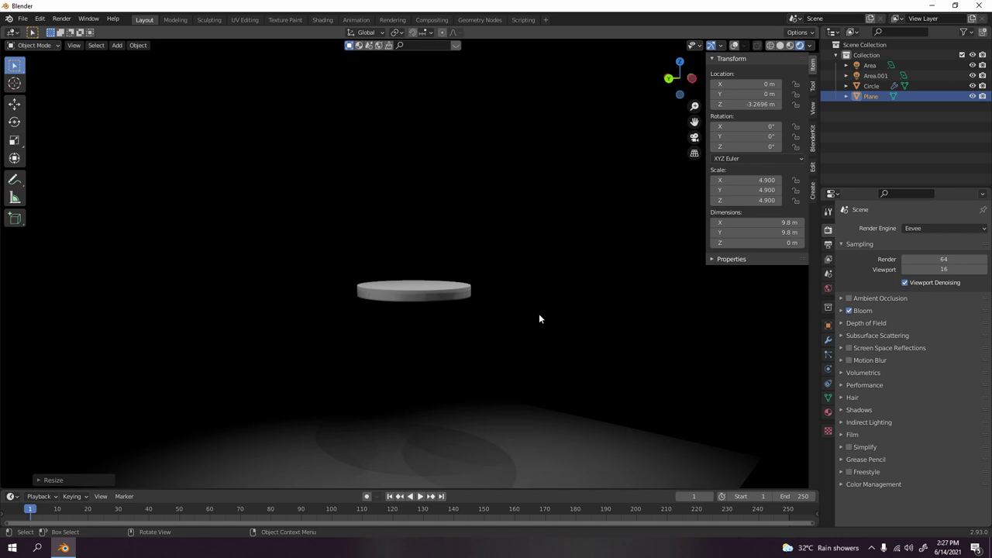
{"action": "scroll", "coordinate": [419, 320], "scroll_direction": "up", "scroll_amount": 3}
{"action": "middle_click_drag", "start_coordinate": [418, 320], "coordinate": [514, 289]}
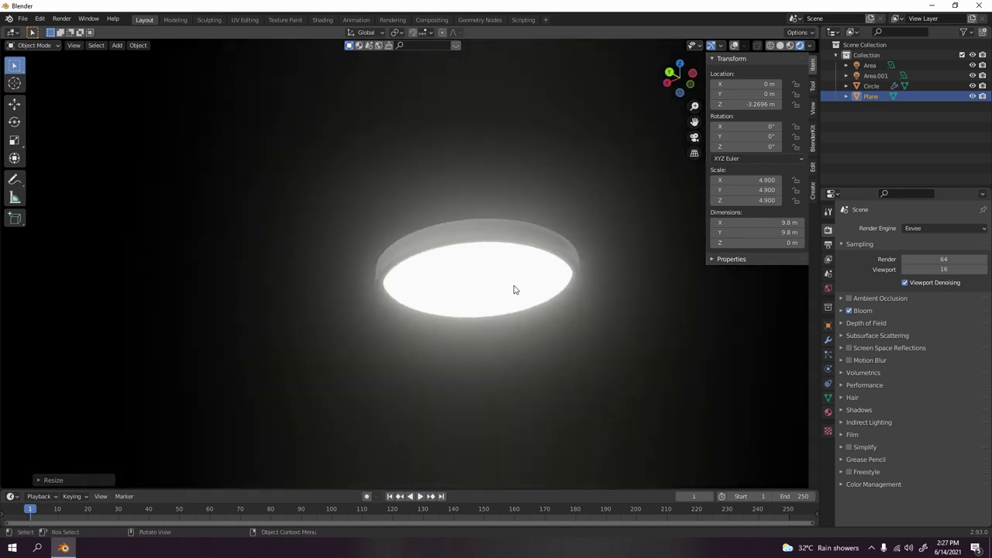
{"action": "scroll", "coordinate": [449, 282], "scroll_direction": "down", "scroll_amount": 3}
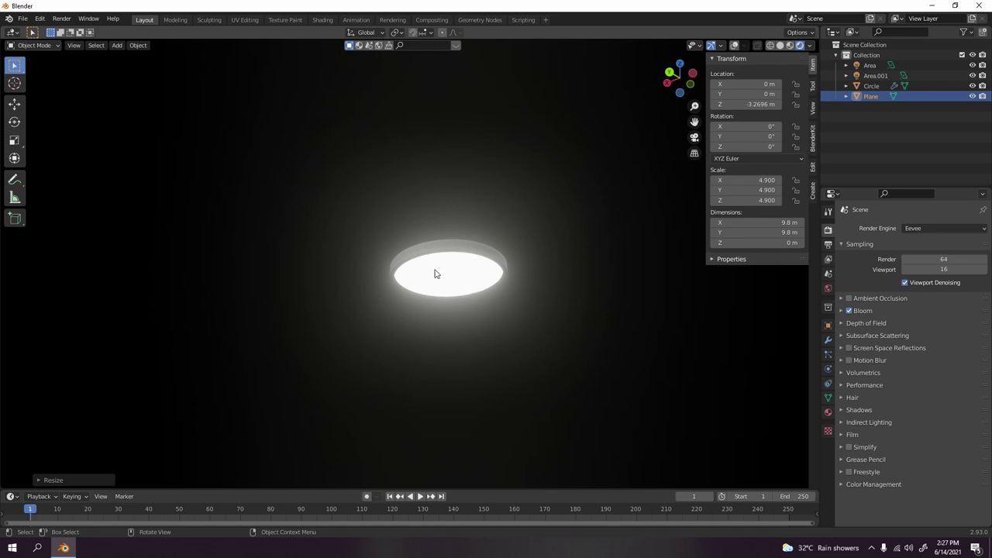
{"action": "middle_click_drag", "start_coordinate": [605, 278], "coordinate": [585, 309]}
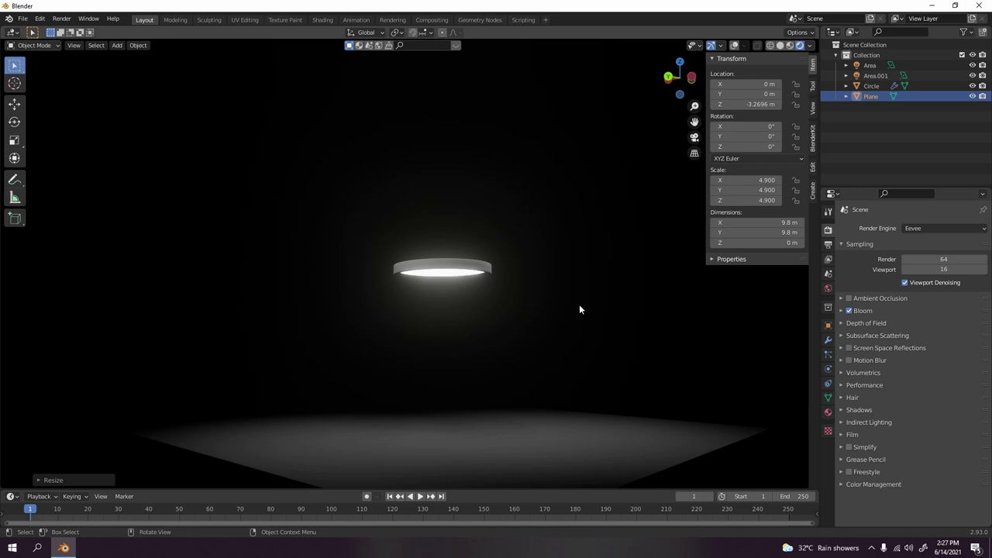